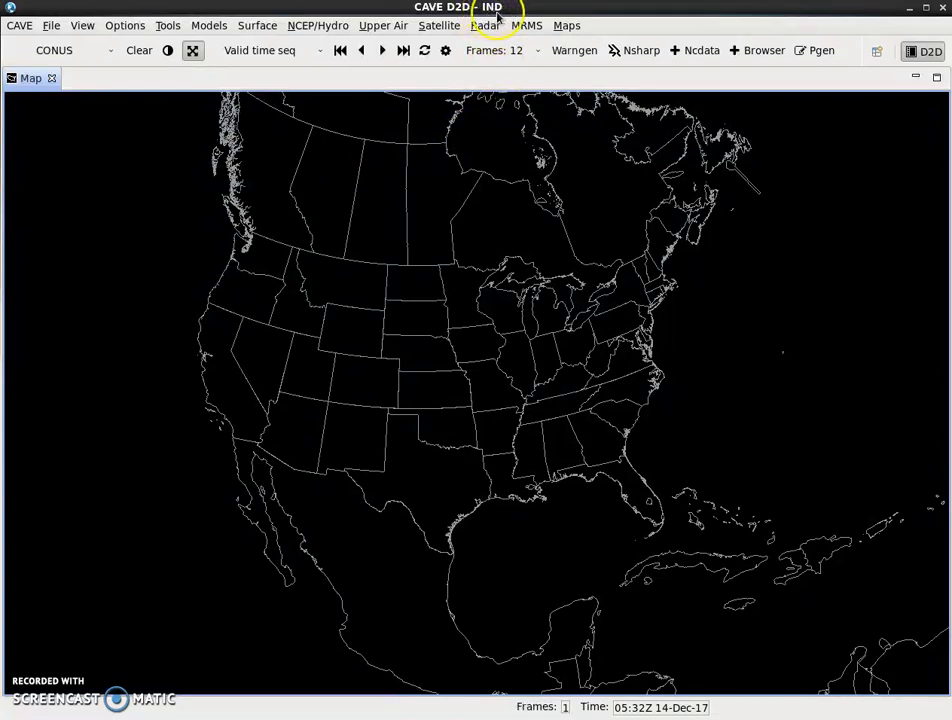
Step: Switch the map to WFO scale and load the KIND 0.5 Z+SRM8 radar loop
left_click(69, 55)
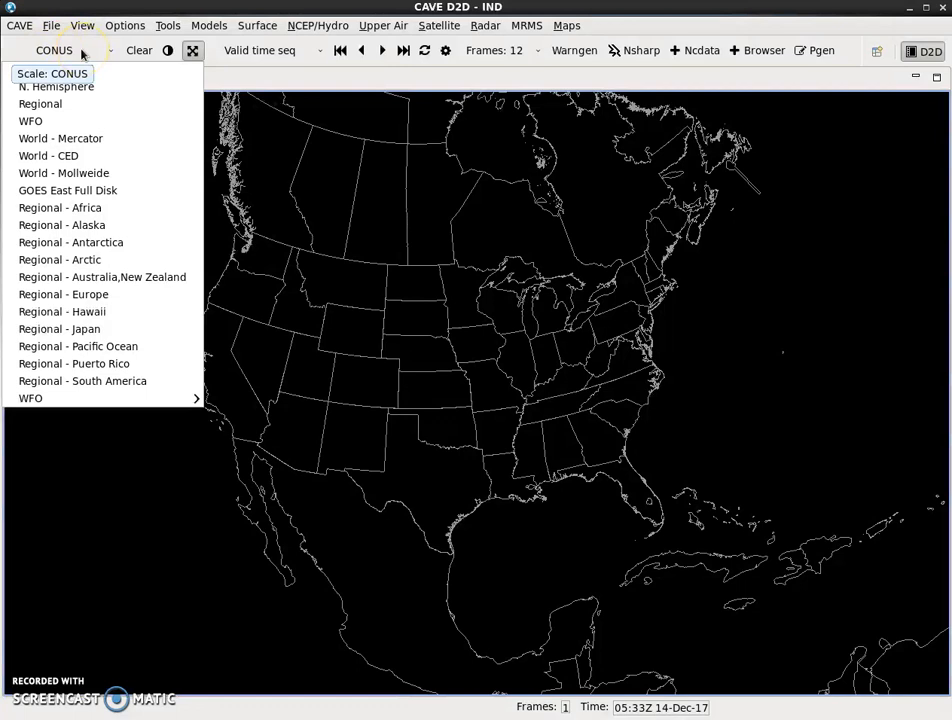
left_click(81, 121)
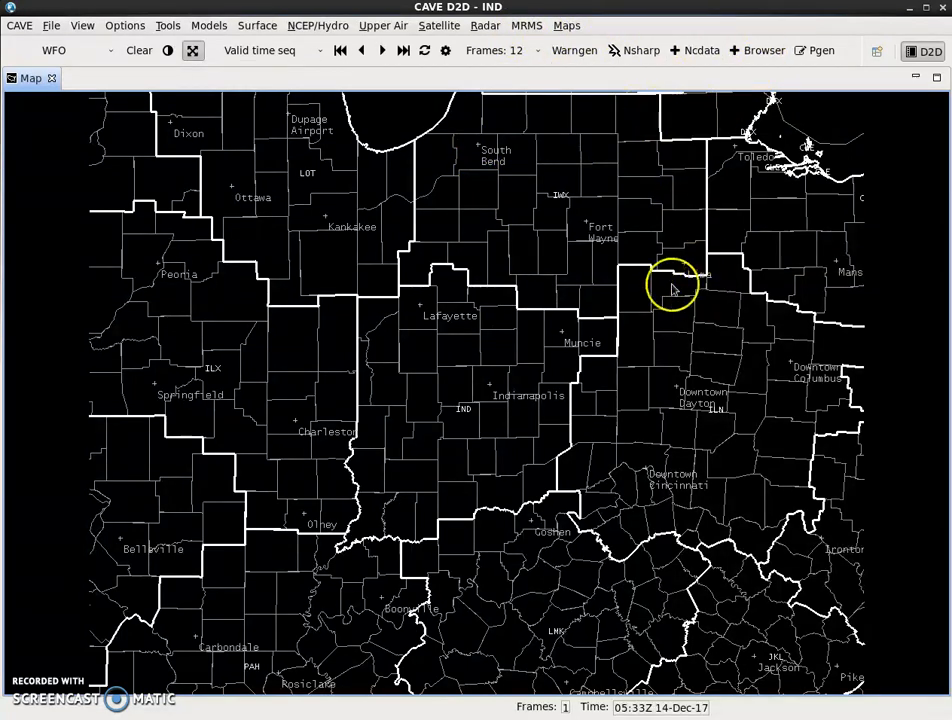
left_click(490, 32)
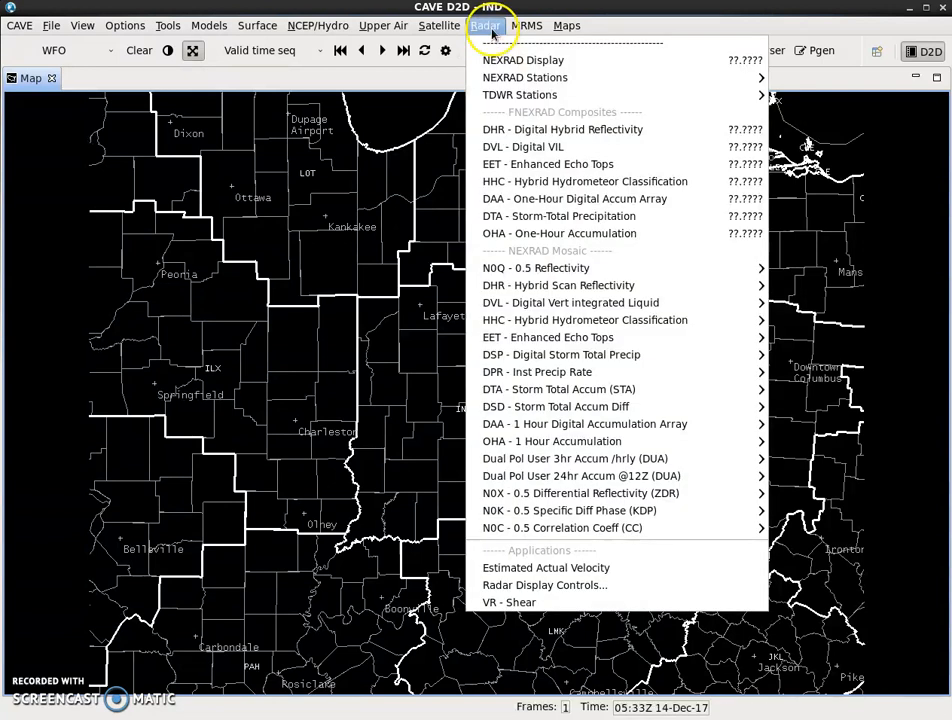
mouse_move(497, 79)
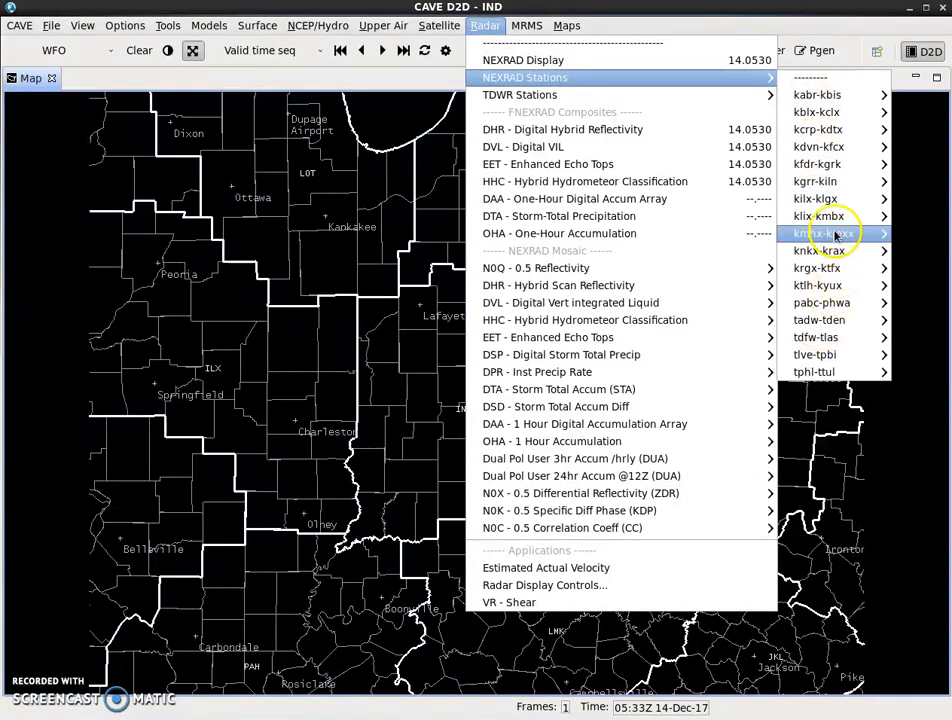
mouse_move(820, 198)
mouse_move(758, 237)
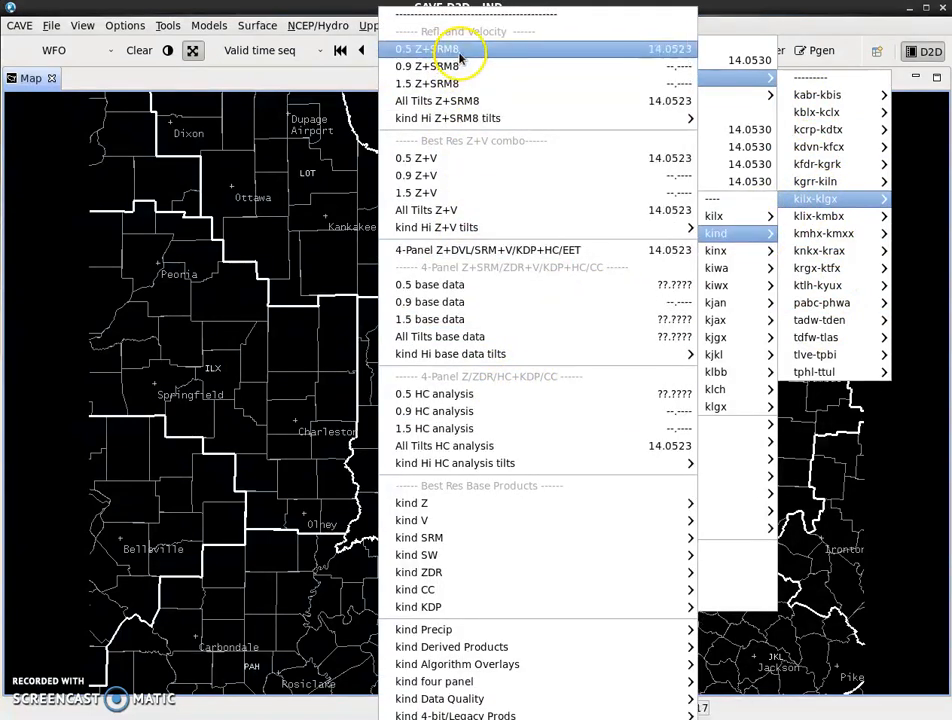
left_click(404, 48)
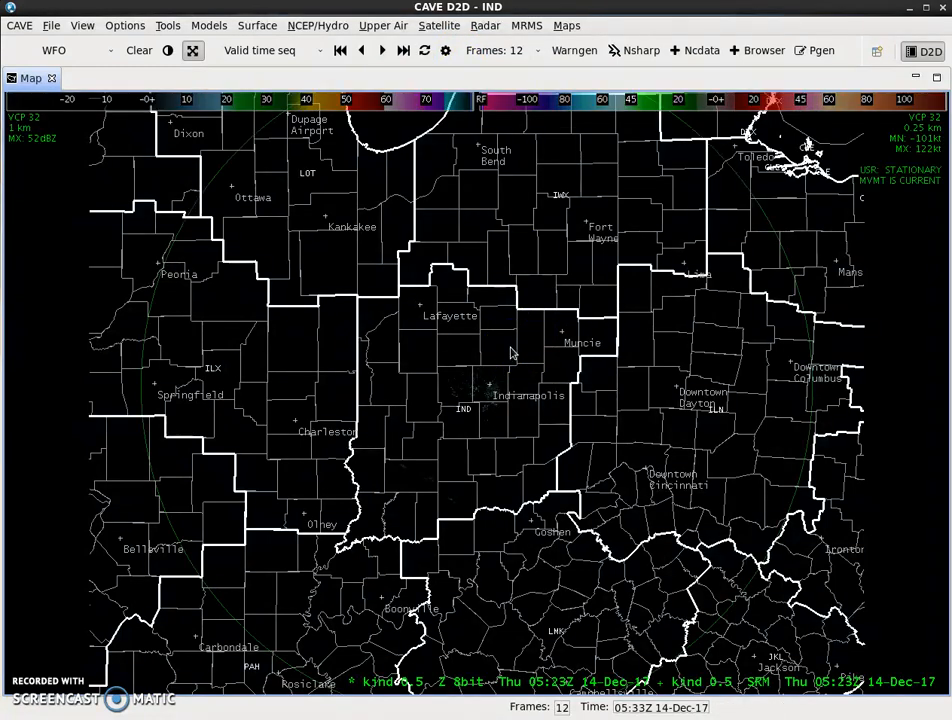
Step: Hide the SRM velocity layer and zoom the map in over central Indiana
left_click(545, 369)
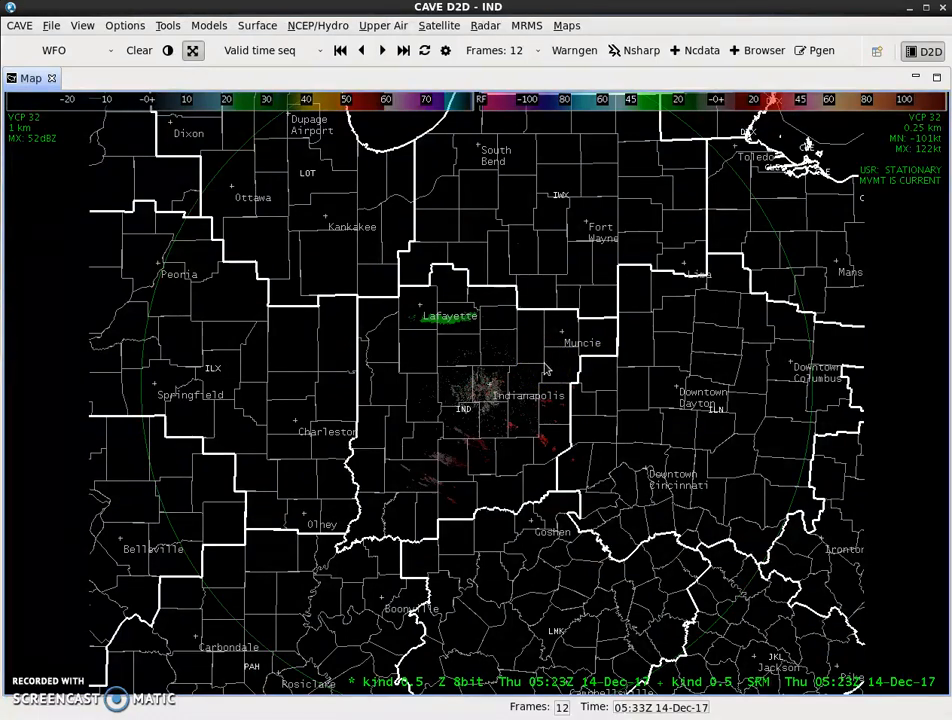
key("KP_Decimal")
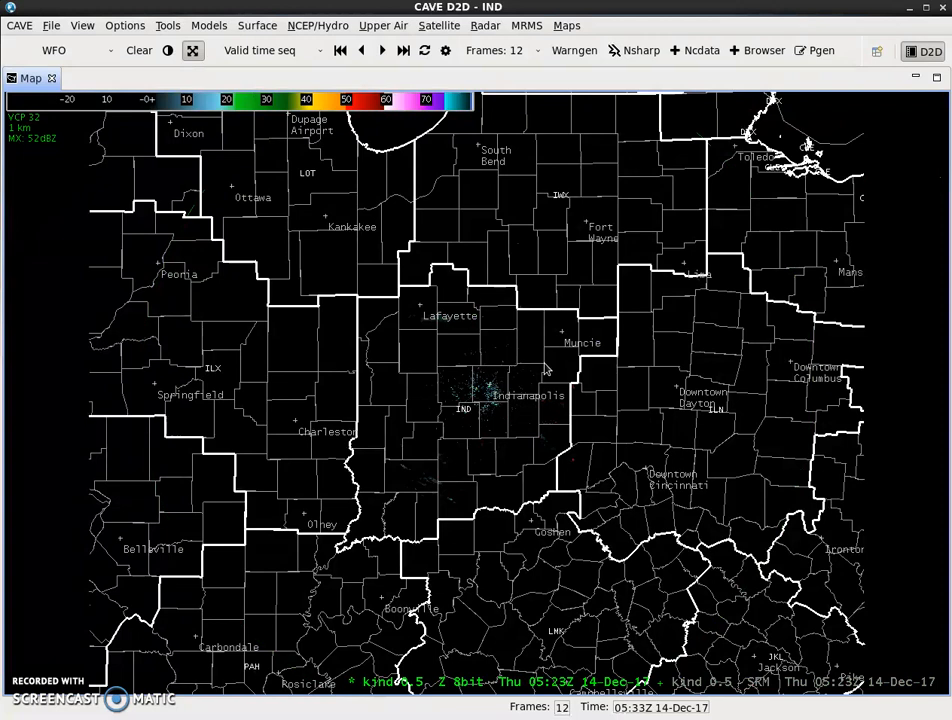
key("KP_Decimal")
key("KP_Decimal")
scroll(510, 378, "up", 3)
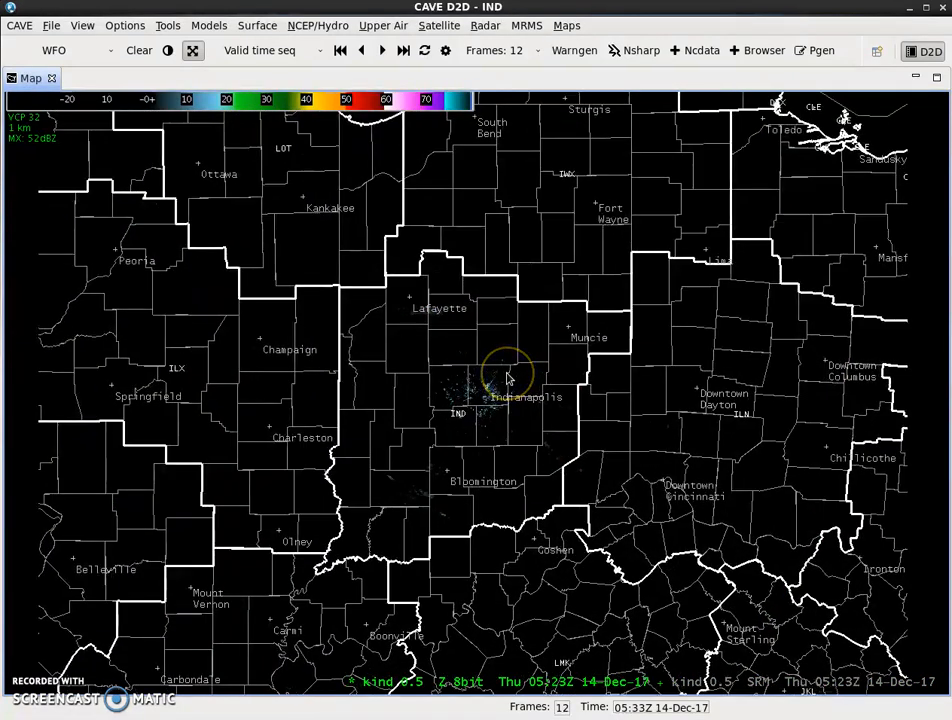
scroll(450, 338, "up", 2)
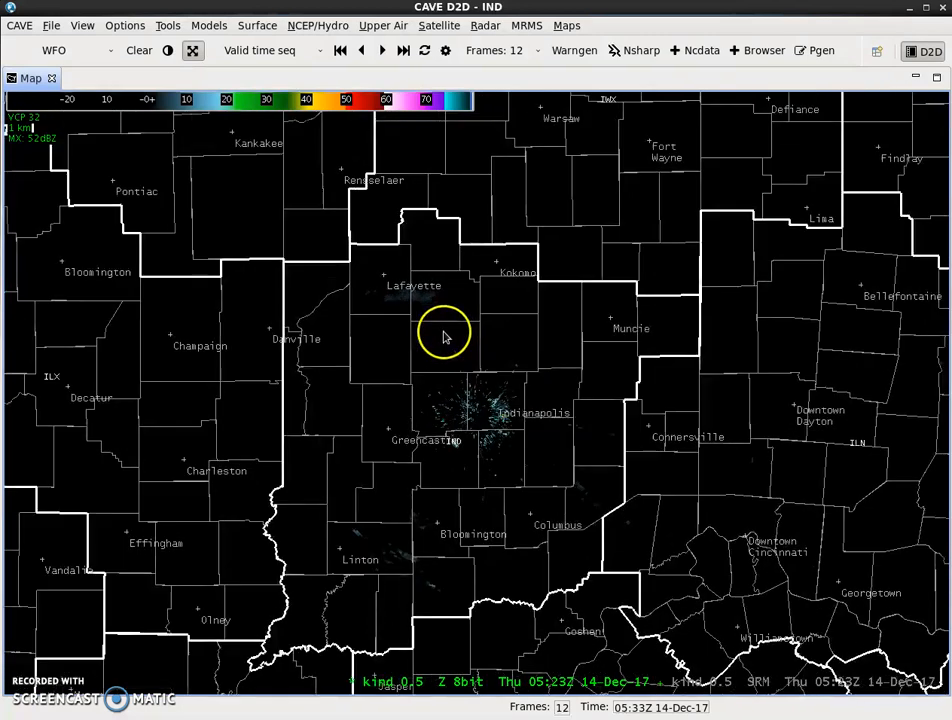
left_click_drag(455, 458, 465, 408)
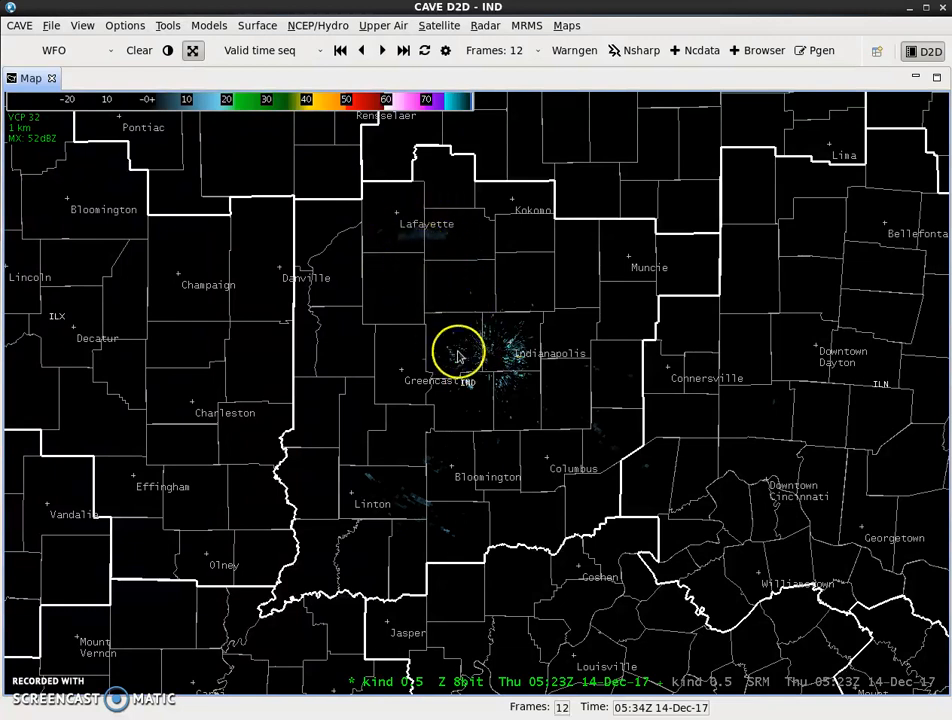
Step: Step the loop to the latest 05:32Z frame, centre the storms, and start WarnGen
key("Left")
key("Left")
key("Left")
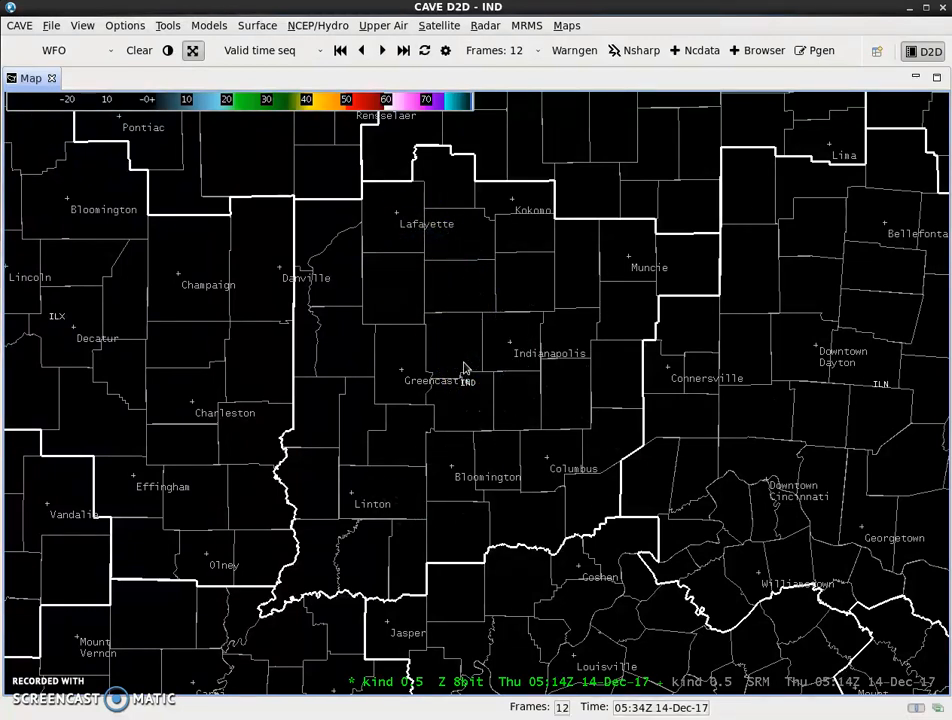
key("Left")
key("Left")
key("Left")
key("Left")
key("Left")
key("Left")
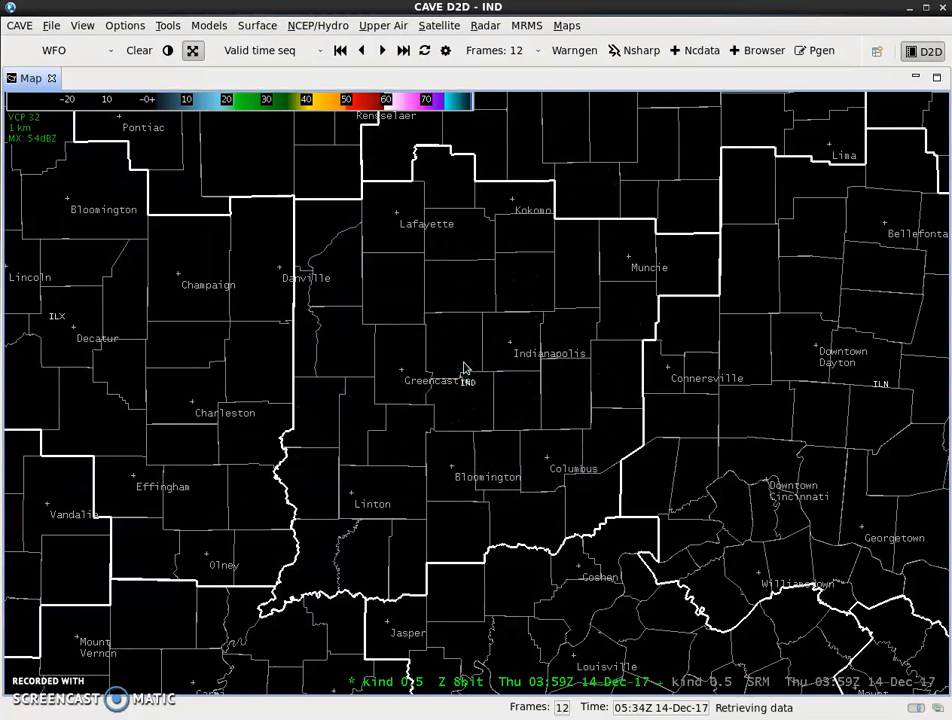
key("Left")
key("Left")
key("Left")
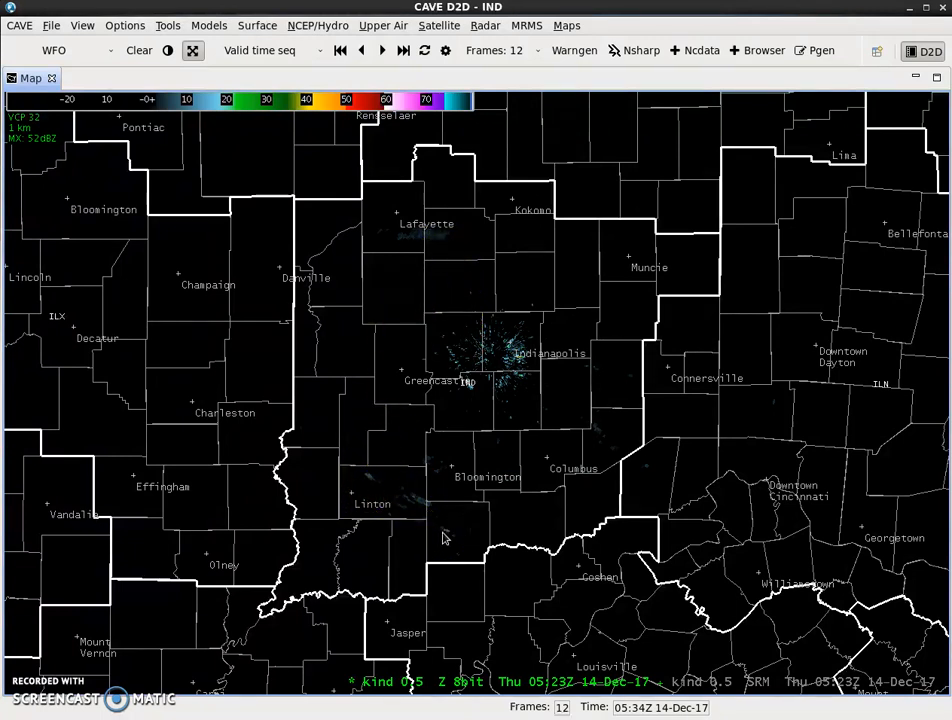
key("Right")
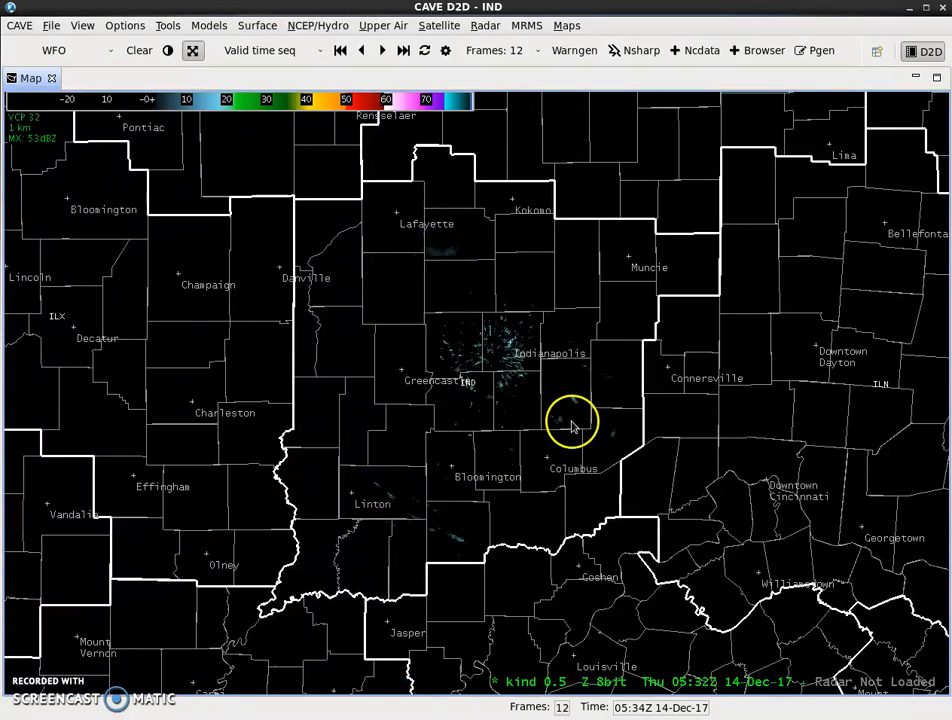
left_click_drag(529, 337, 612, 334)
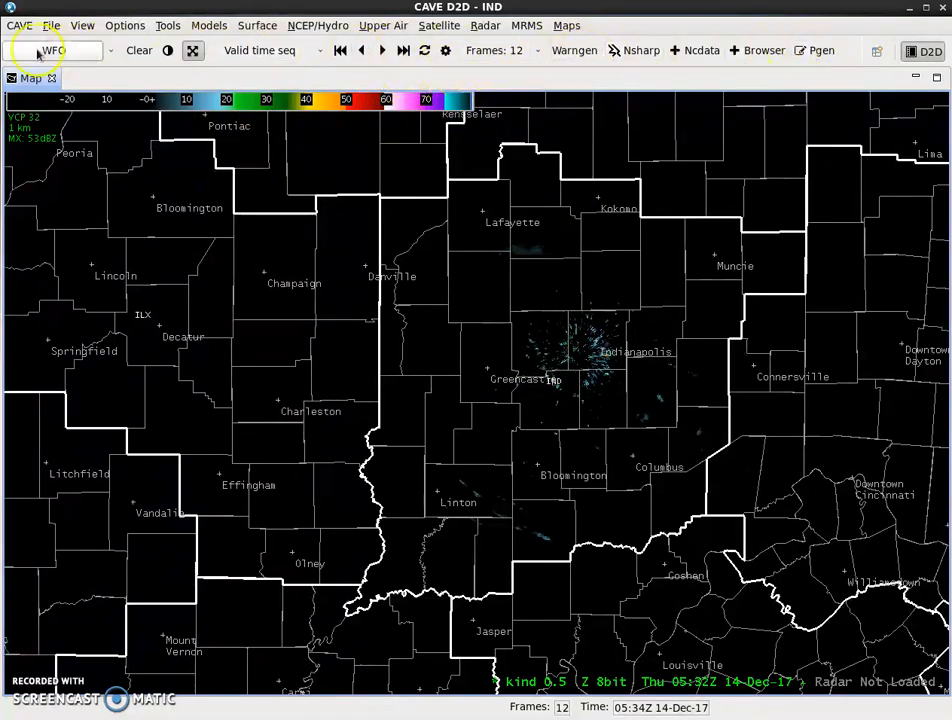
left_click(591, 55)
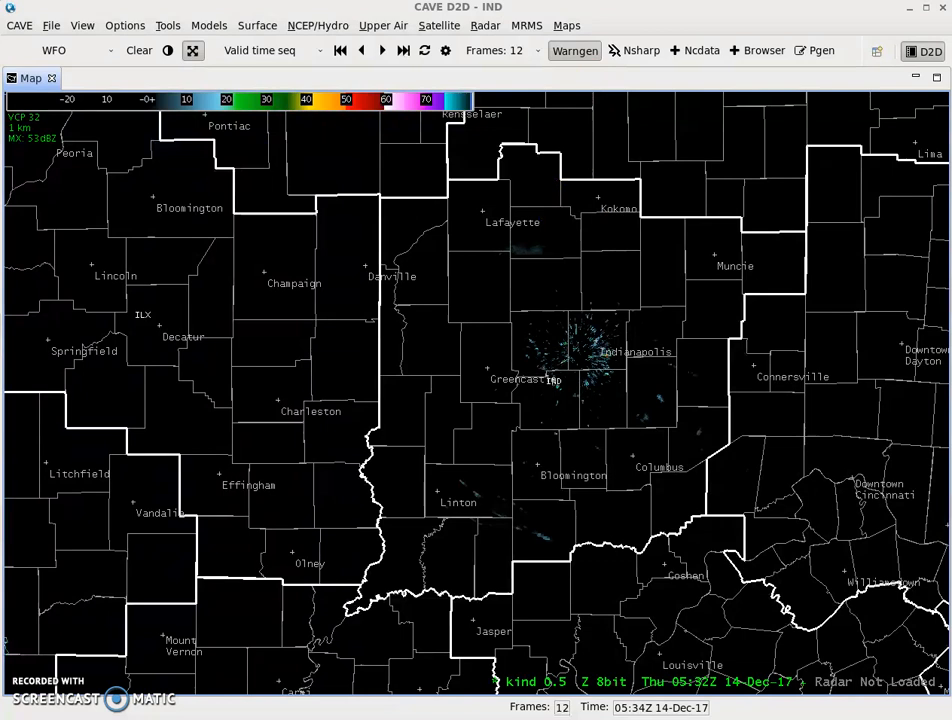
Step: Move the Text Workstation aside and check WarnGen's UPDATE LIST choices without changing them
left_click_drag(47, 79, 99, 117)
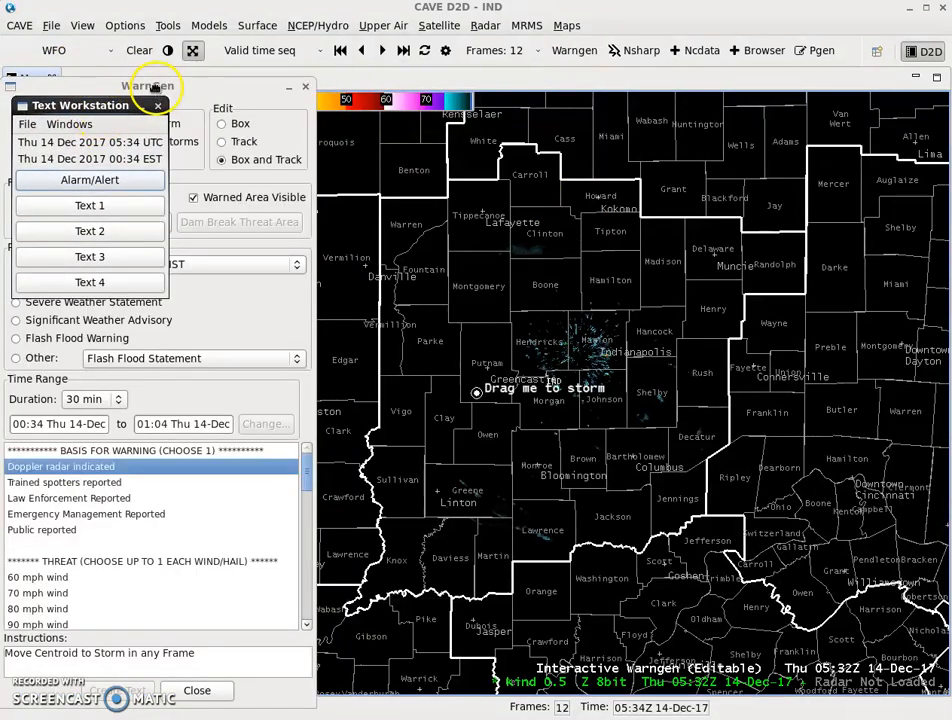
left_click(156, 90)
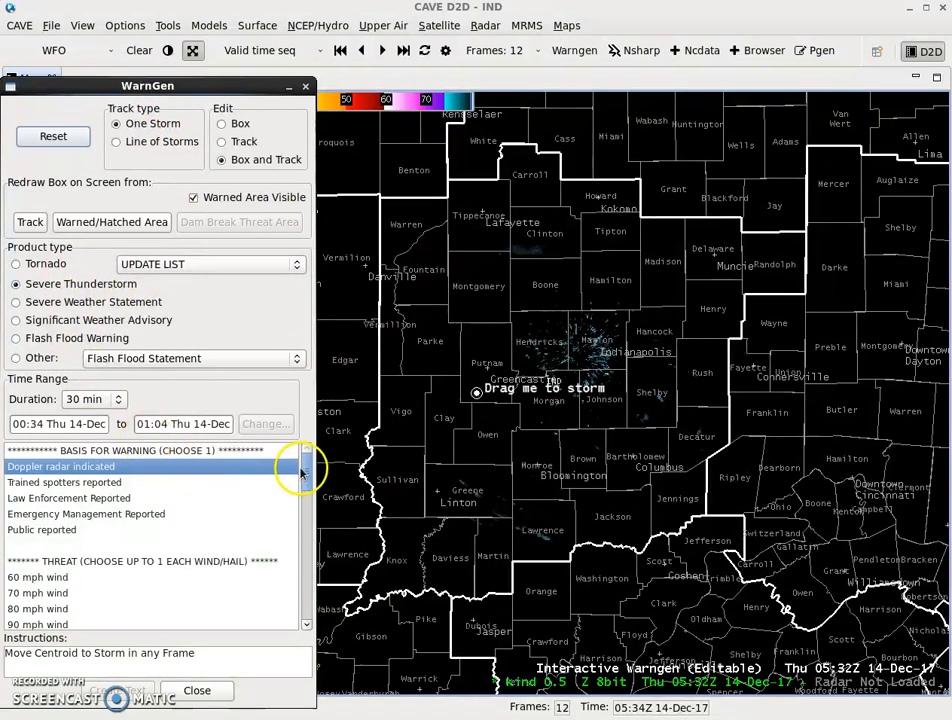
mouse_move(304, 467)
left_mouse_down()
mouse_move(304, 601)
mouse_move(307, 463)
left_mouse_up()
left_click(215, 266)
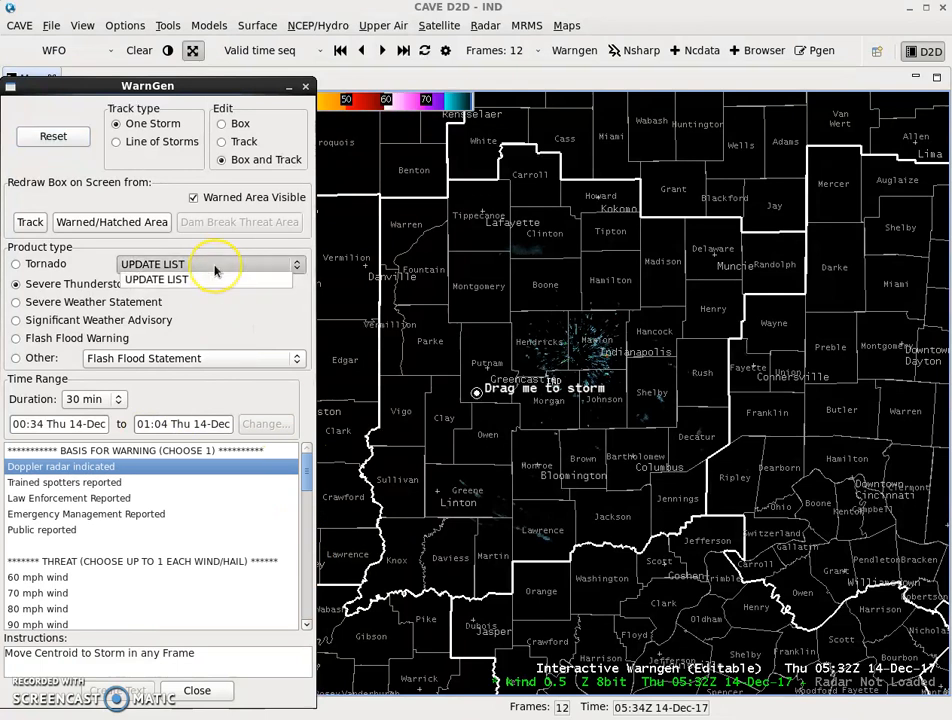
left_click(213, 266)
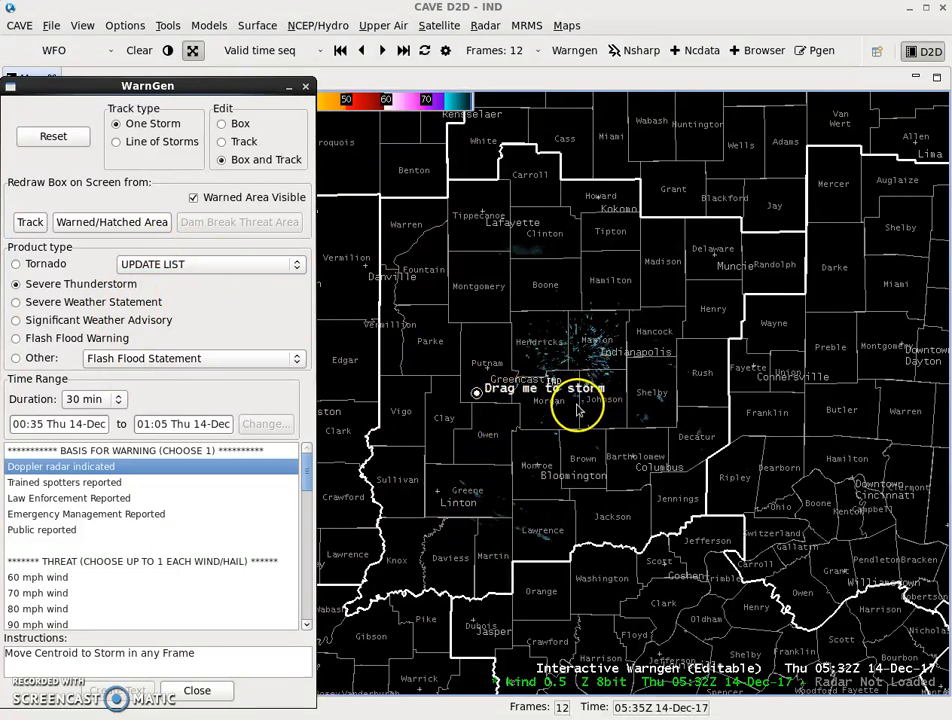
Step: Place the storm centroid on the Linton echo and stretch the warning box toward Morgan County
left_click_drag(486, 398, 465, 488)
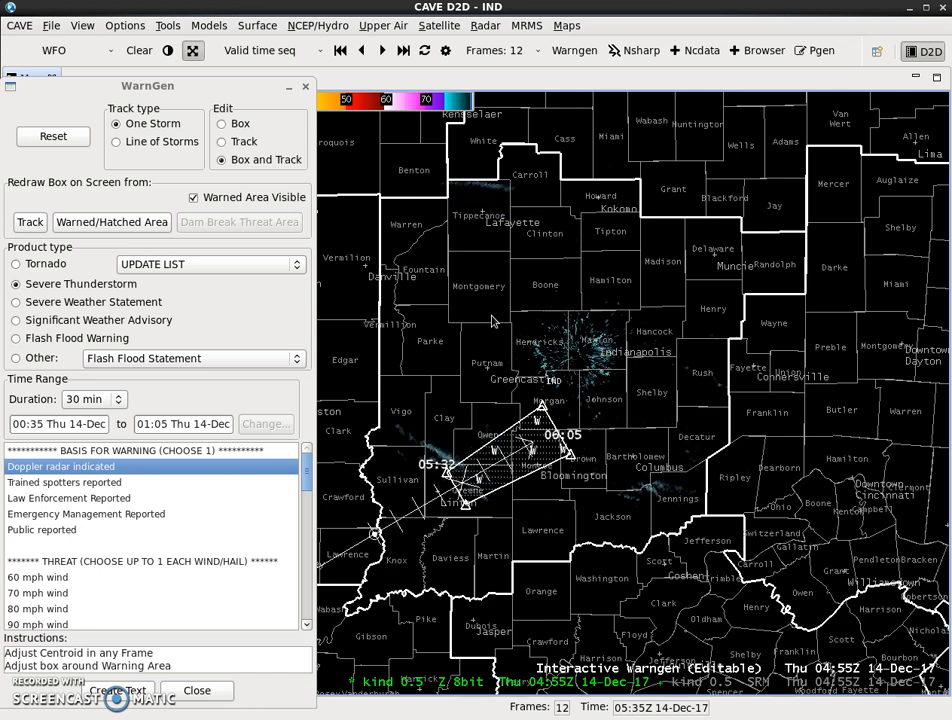
left_click_drag(376, 533, 406, 453)
left_click_drag(374, 534, 402, 432)
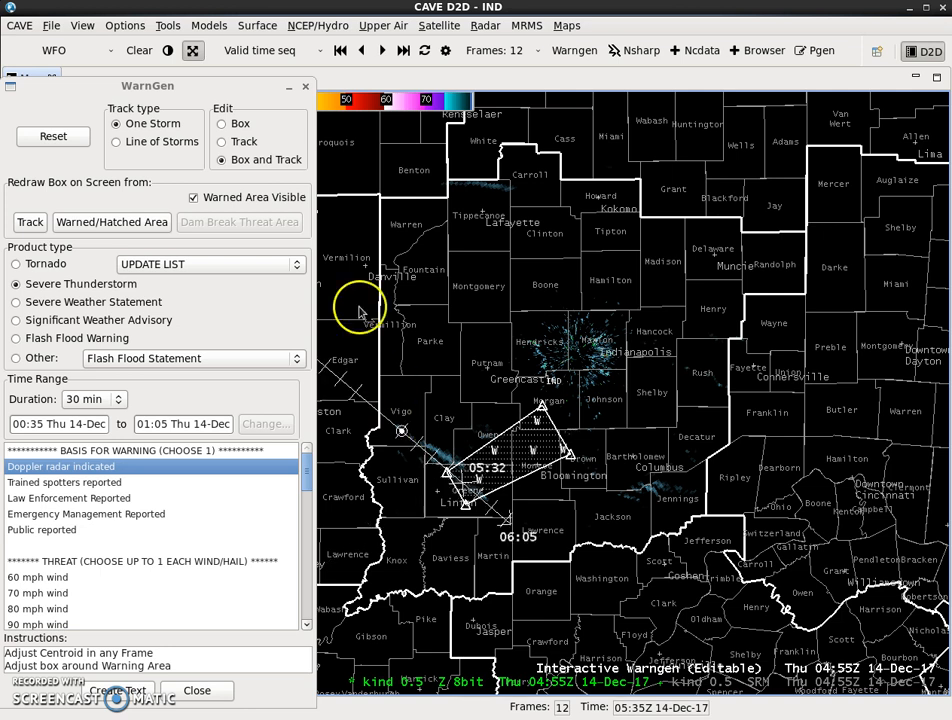
left_click_drag(493, 300, 591, 286)
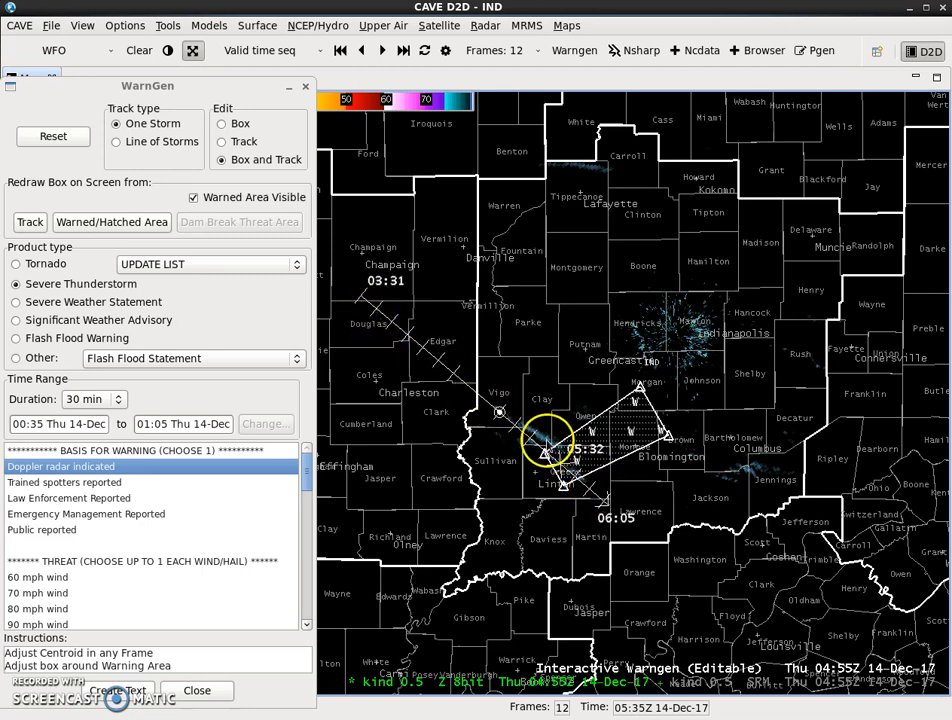
left_click_drag(559, 437, 623, 397)
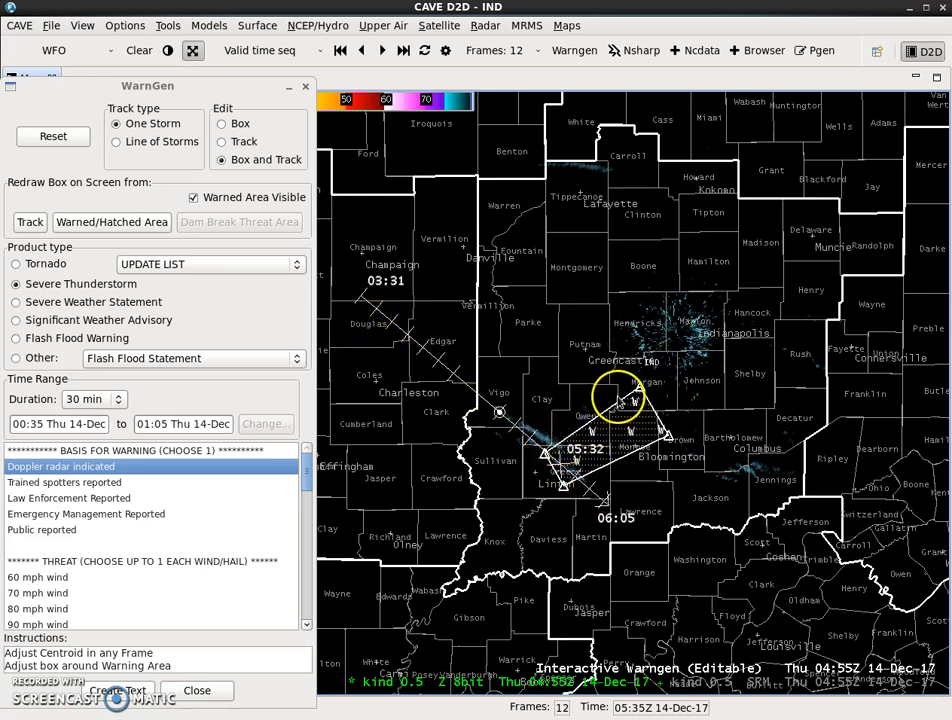
left_click(48, 187)
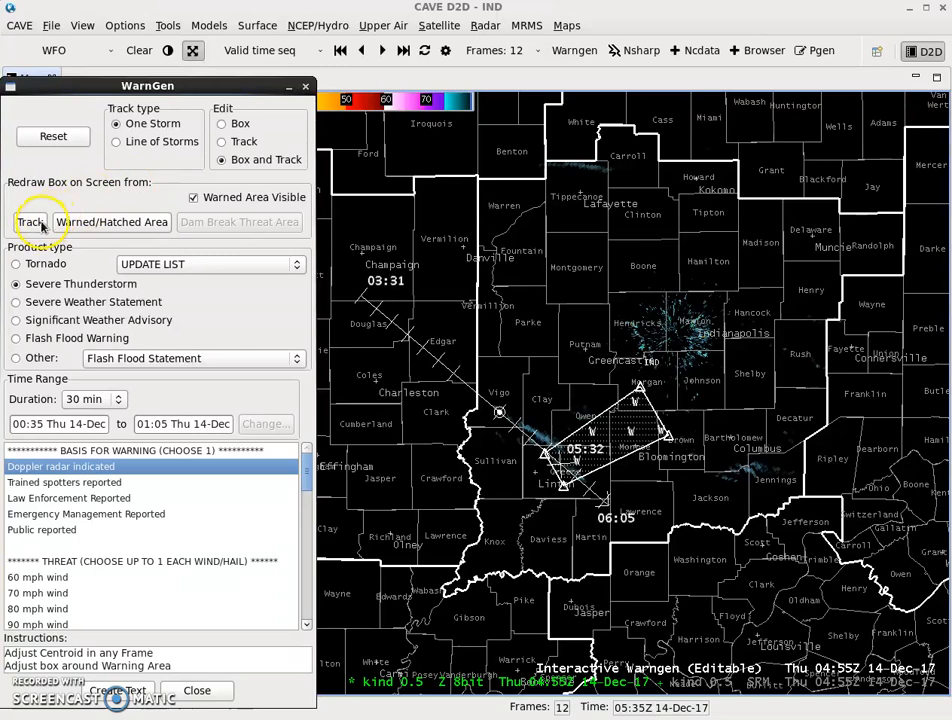
Step: Redraw the warning box from the storm track and zoom in on the polygon
left_click(41, 224)
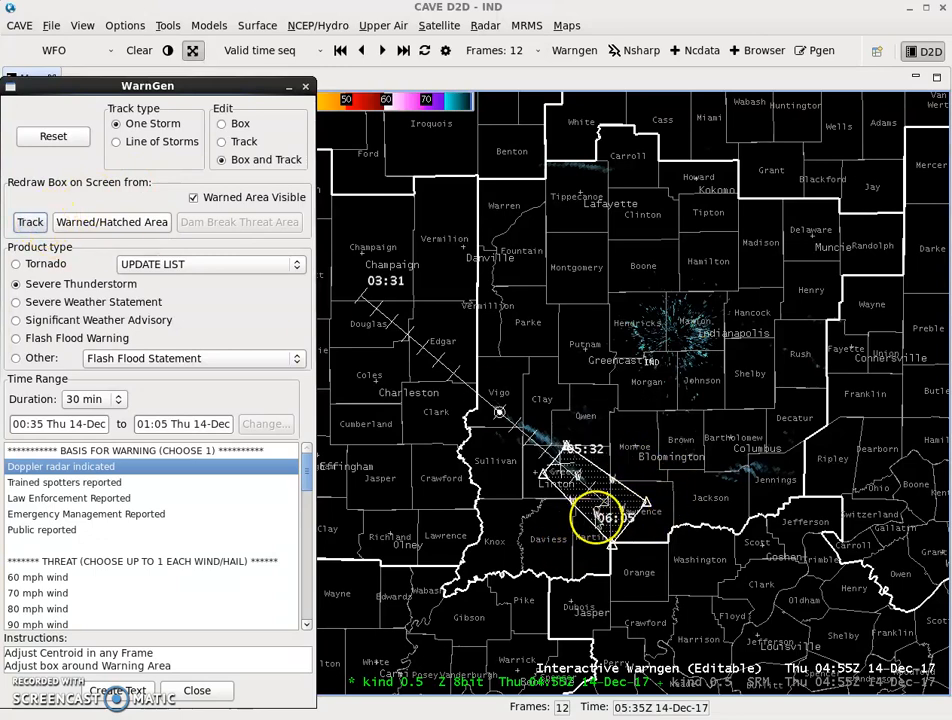
scroll(591, 499, "up", 1)
scroll(591, 499, "up", 2)
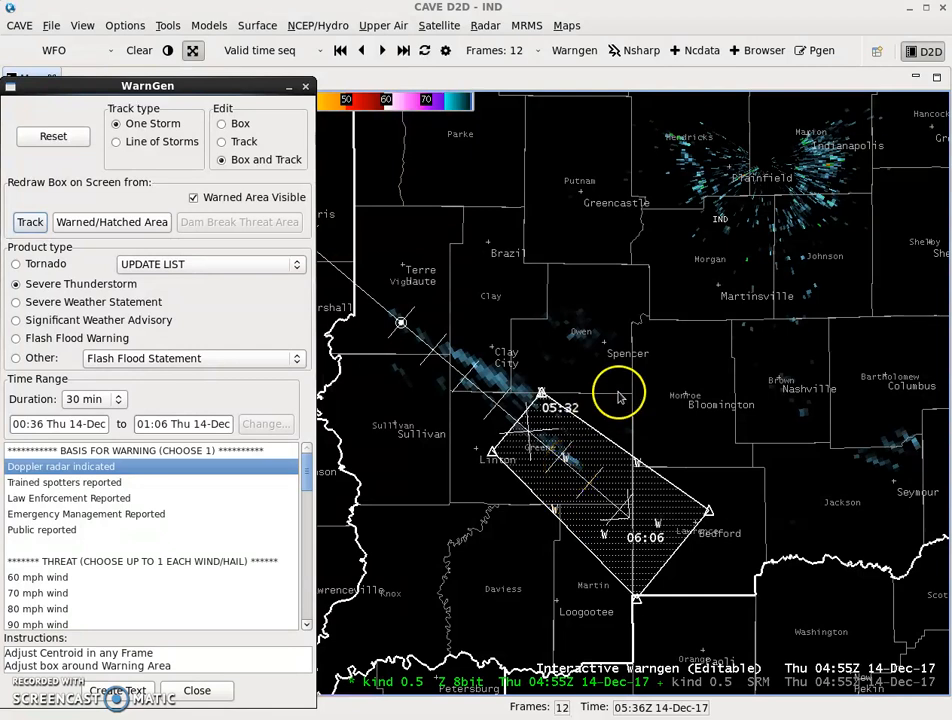
left_click(676, 21)
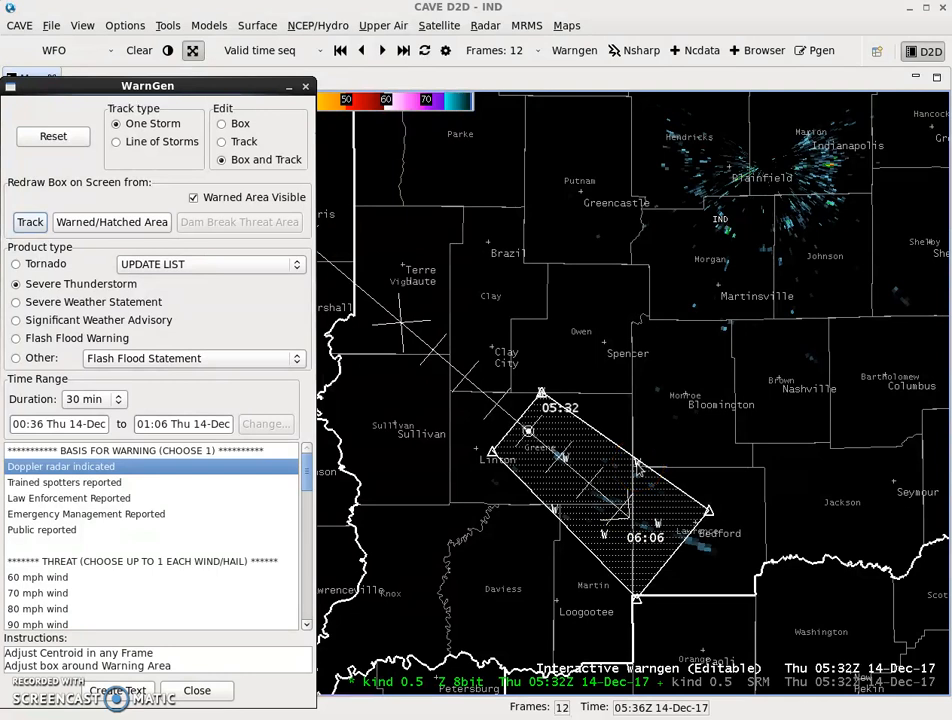
Step: Toggle Owen County into and back out of the warning, then centre the warning box
scroll(551, 410, "up", 2)
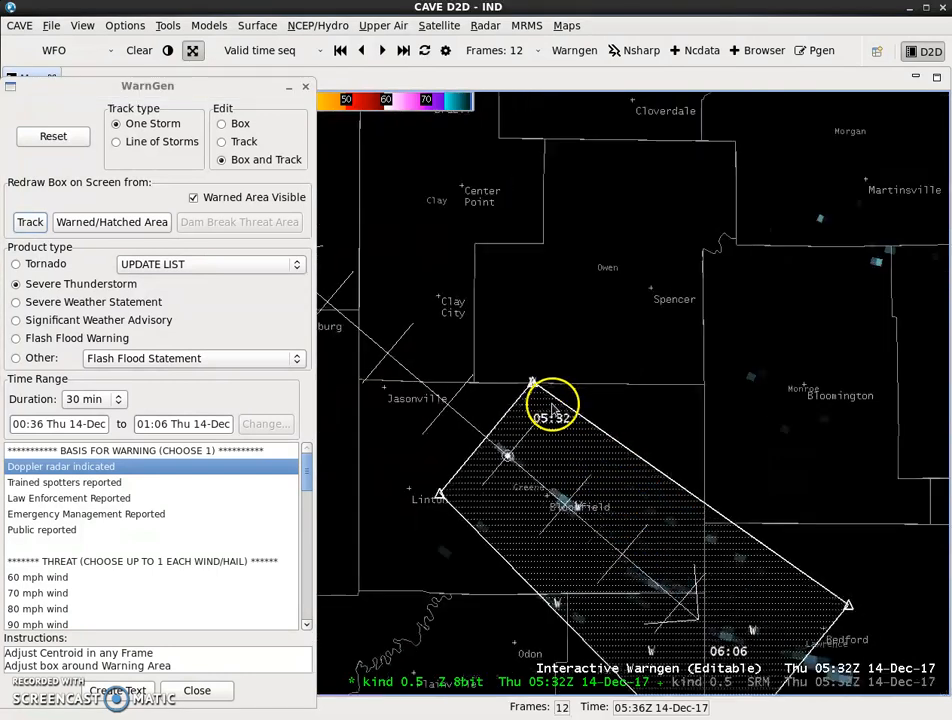
scroll(552, 405, "up", 1)
middle_click(557, 336)
middle_click(557, 335)
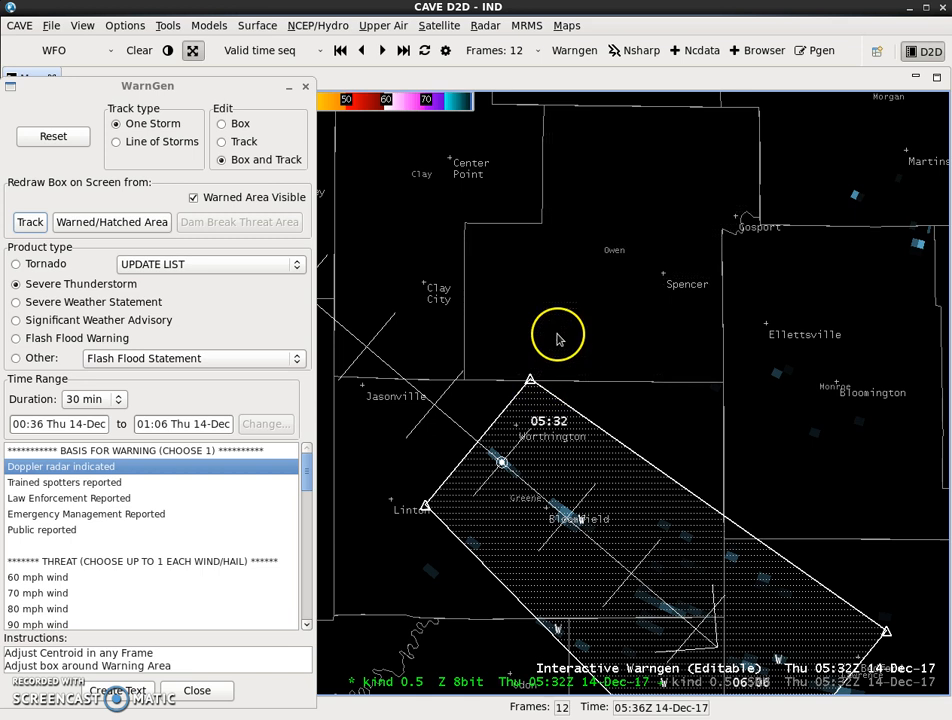
scroll(570, 540, "down", 2)
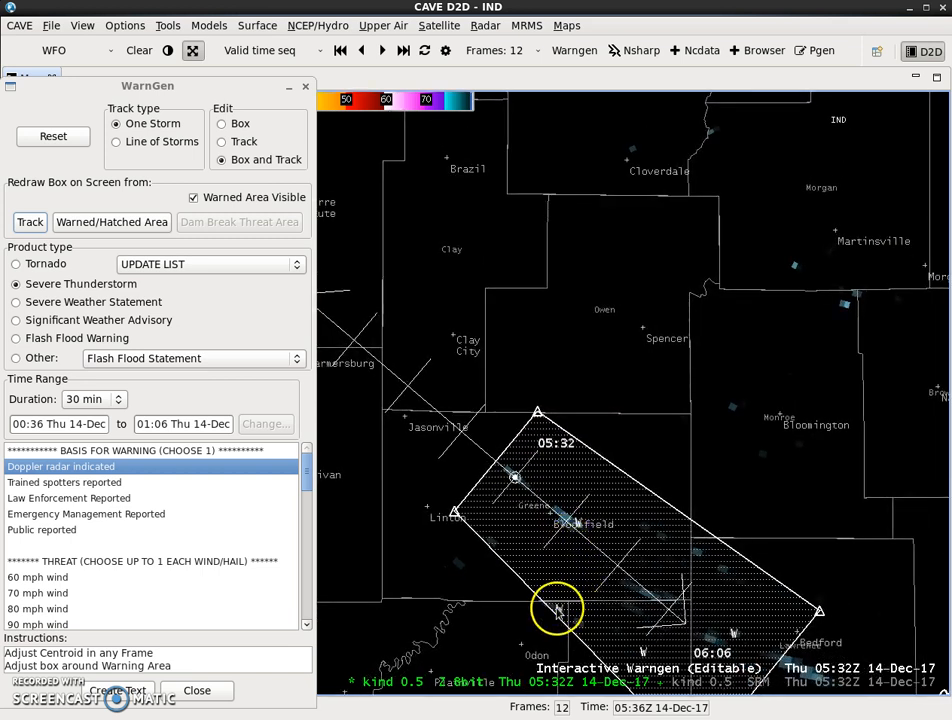
left_click_drag(516, 623, 537, 490)
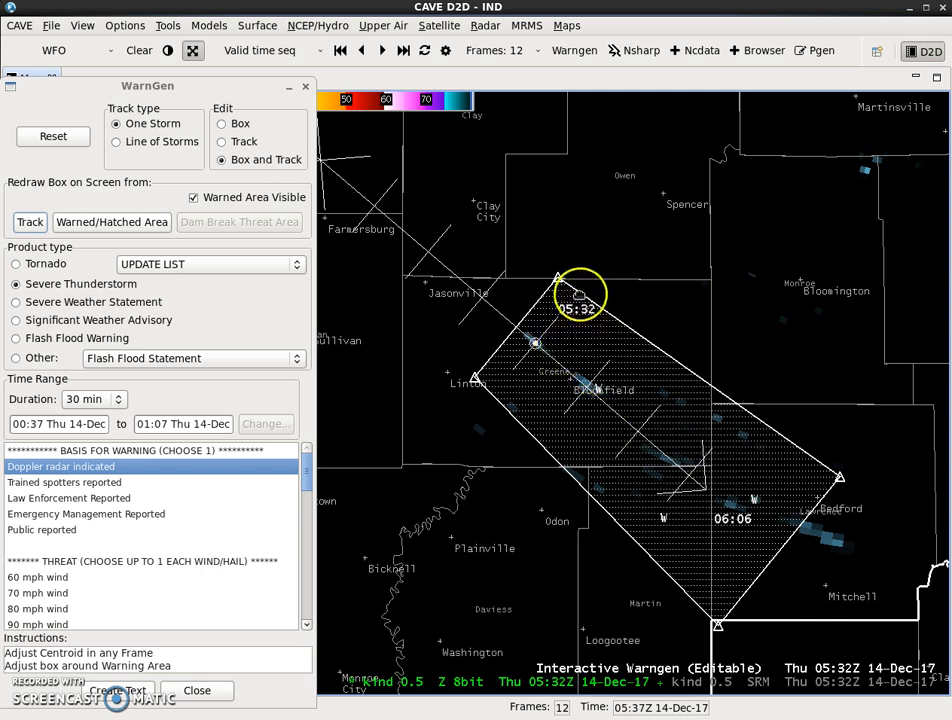
Step: Adjust the box's top and Linton corners, removing an added upper-right edge vertex
left_click_drag(560, 281, 551, 288)
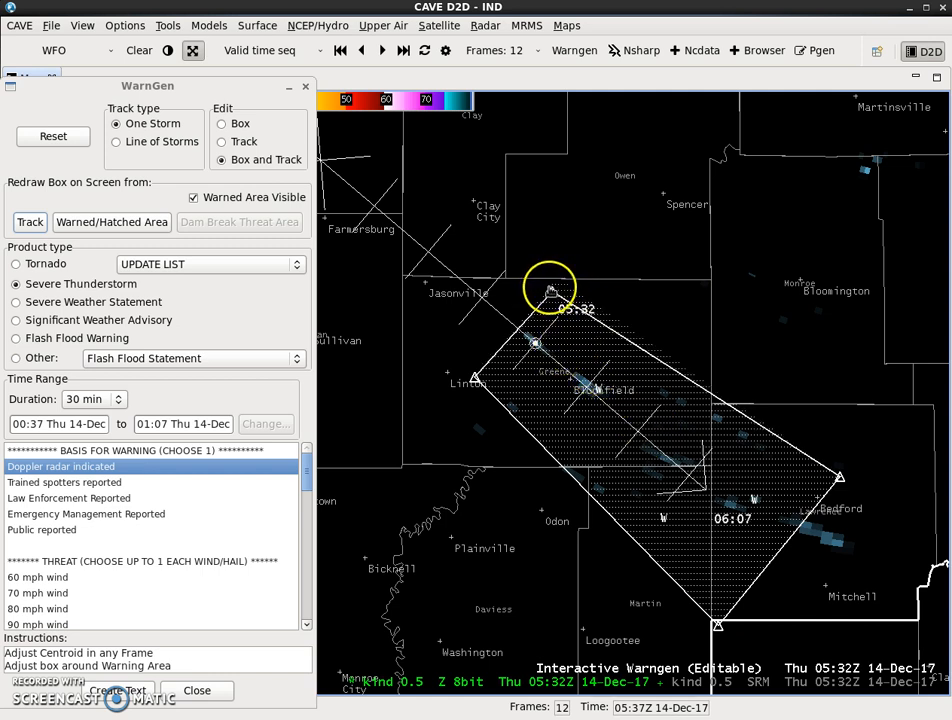
left_click_drag(475, 381, 486, 377)
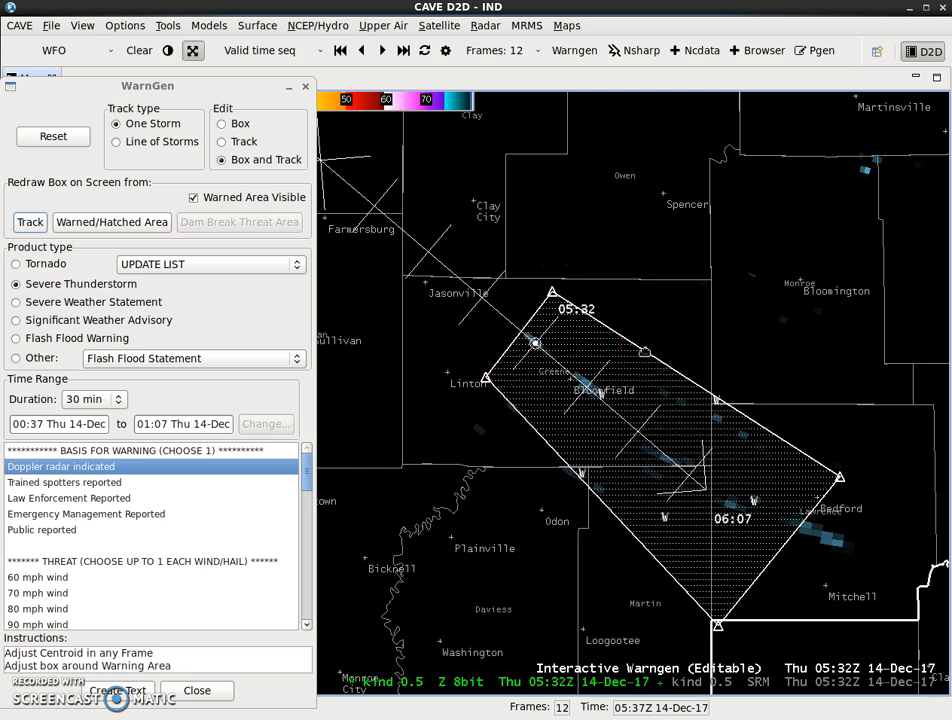
left_click_drag(645, 352, 657, 337)
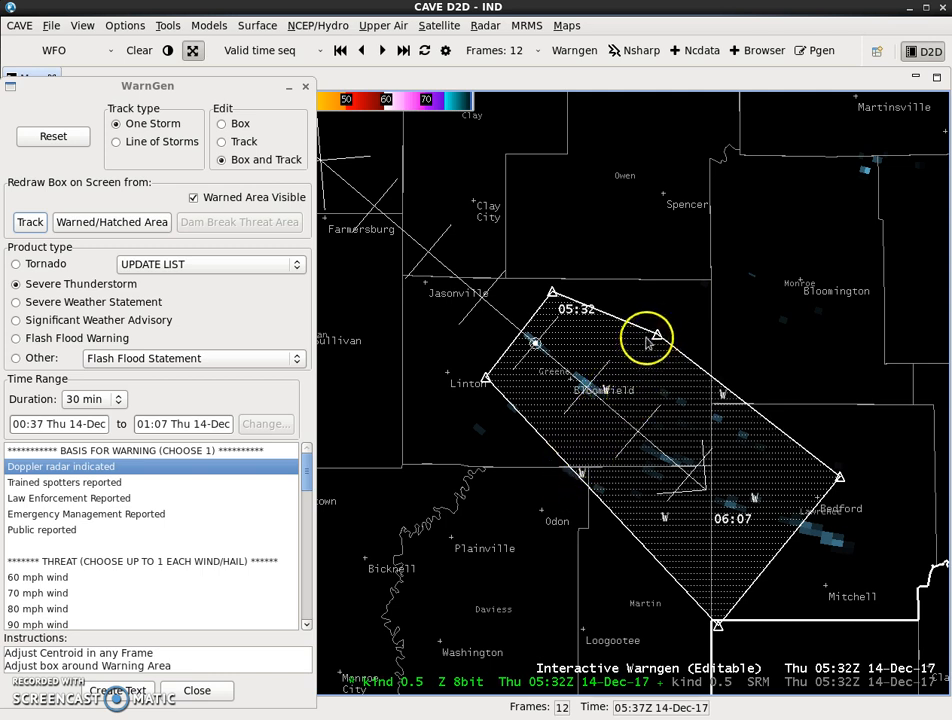
middle_click(657, 337)
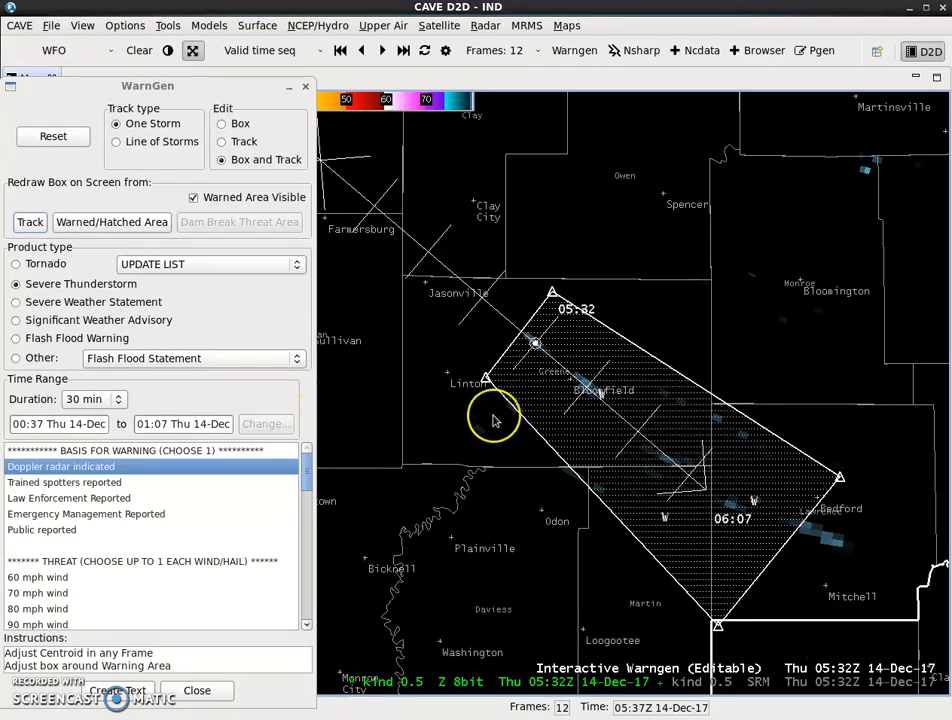
scroll(493, 420, "down", 4)
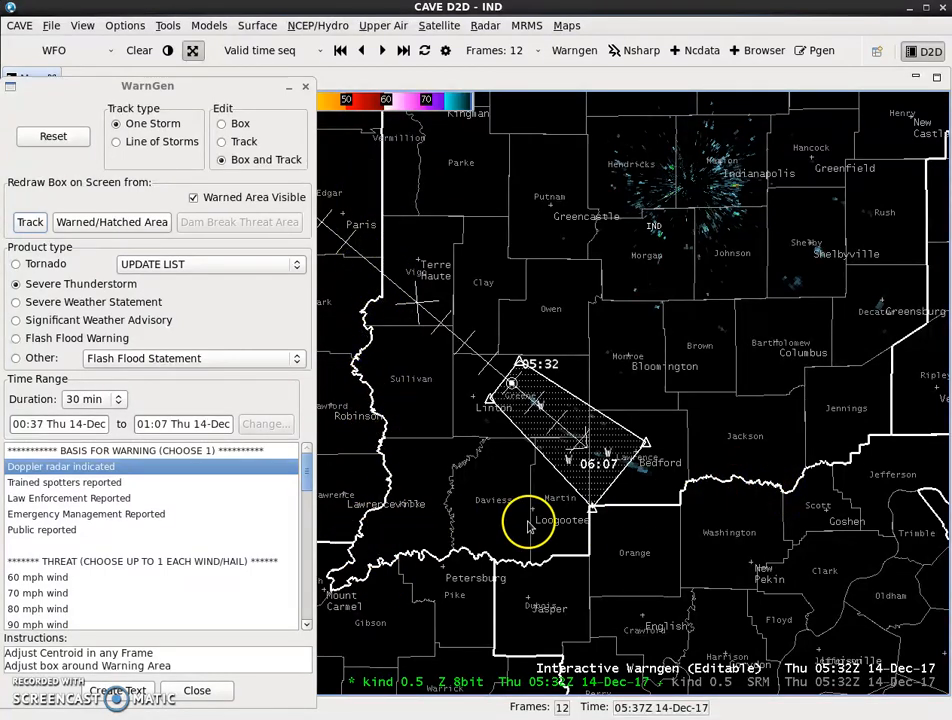
Step: Set the polygon's bottom corner near Loogootee and push the Bedford corner outward
left_click_drag(592, 510, 608, 536)
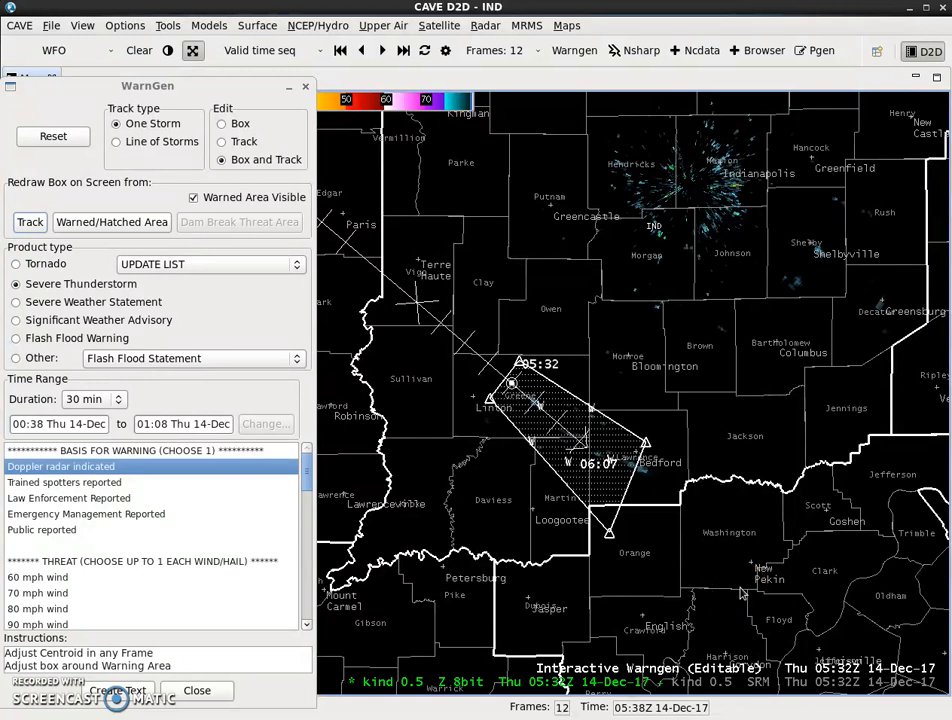
left_click_drag(726, 577, 646, 442)
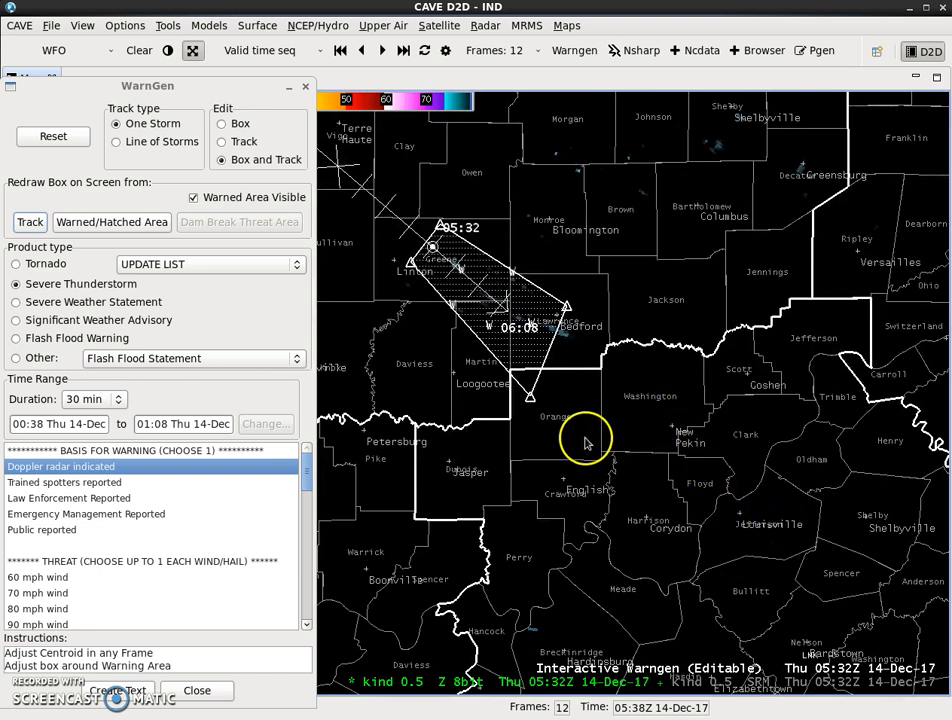
left_click_drag(594, 420, 713, 541)
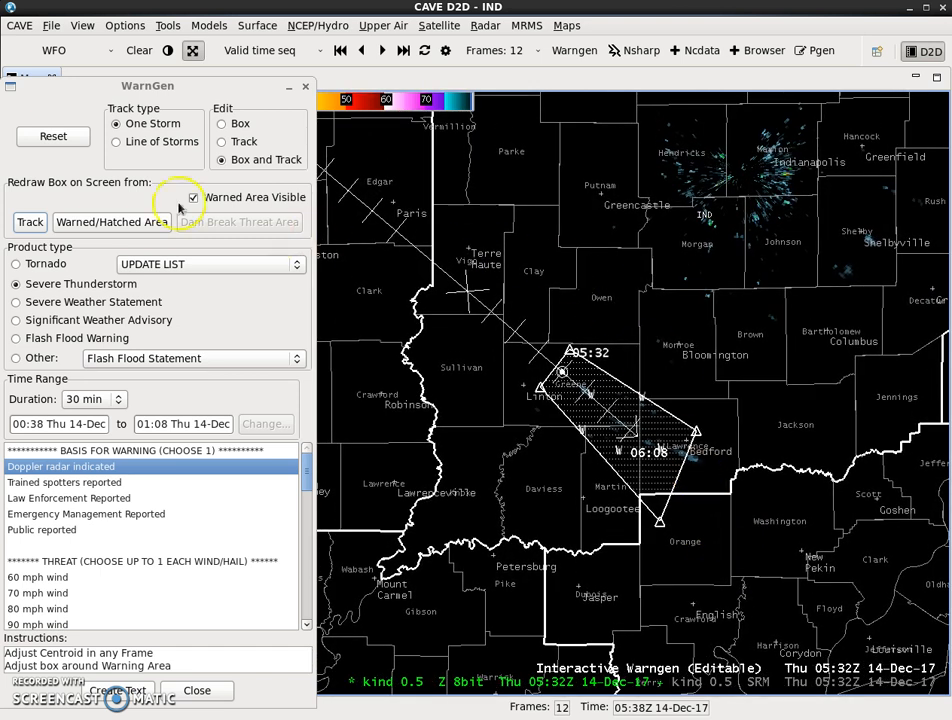
mouse_move(660, 522)
left_mouse_down()
mouse_move(646, 487)
mouse_move(635, 496)
left_mouse_up()
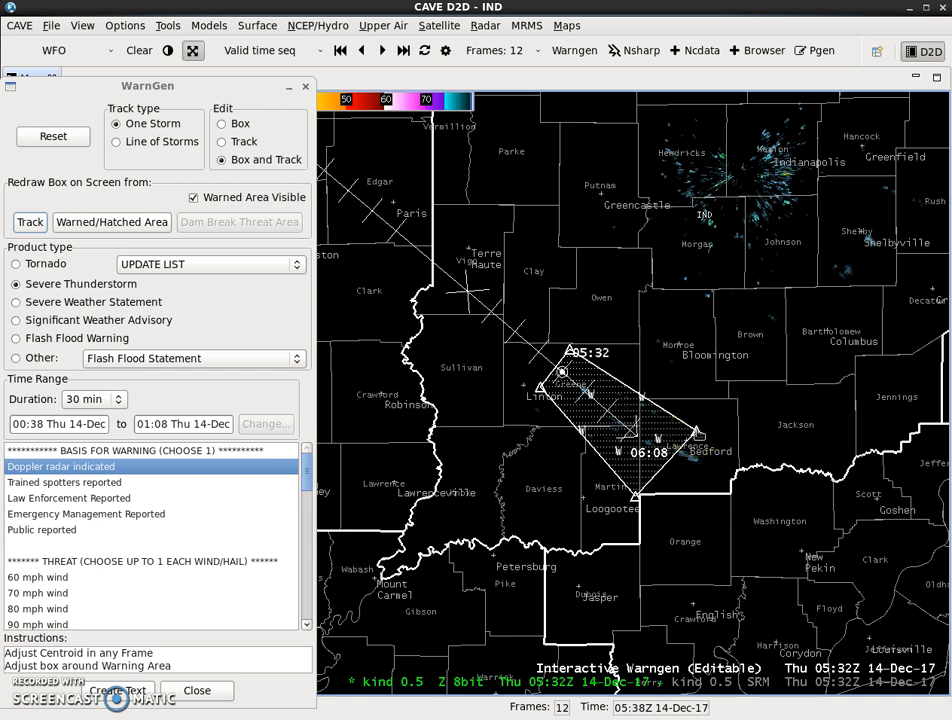
left_click_drag(698, 433, 703, 430)
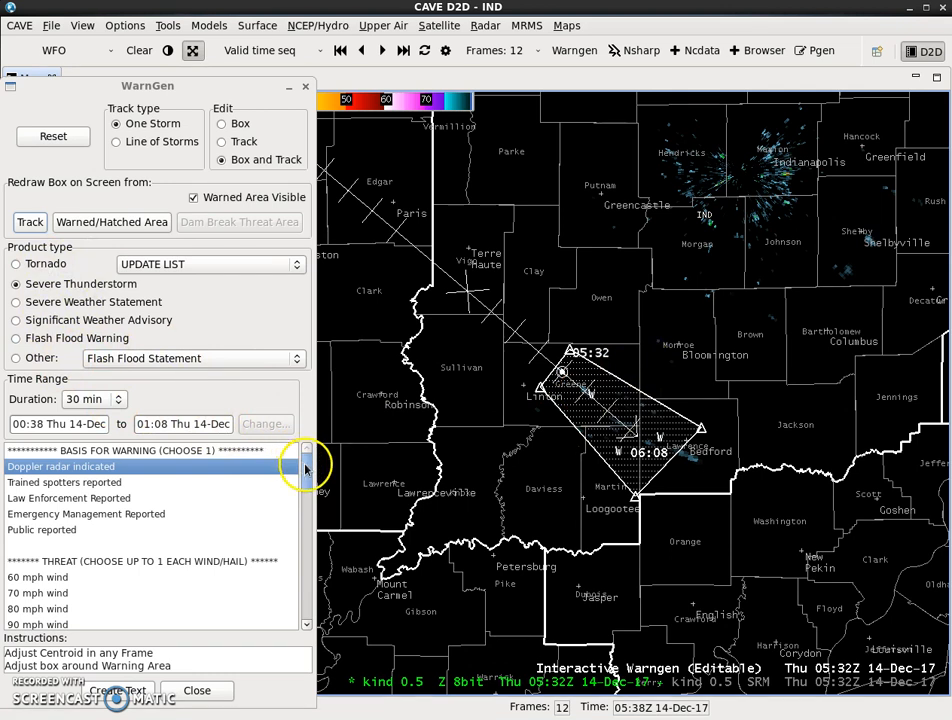
Step: Keep the 30-minute duration and choose 60 mph wind as the threat
left_click(108, 398)
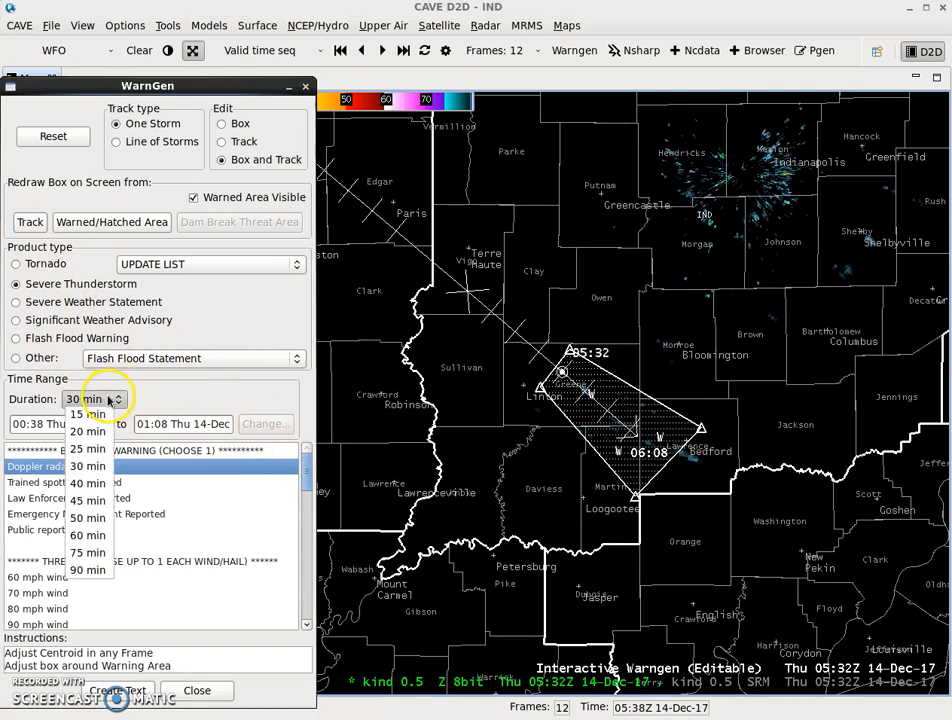
left_click(108, 398)
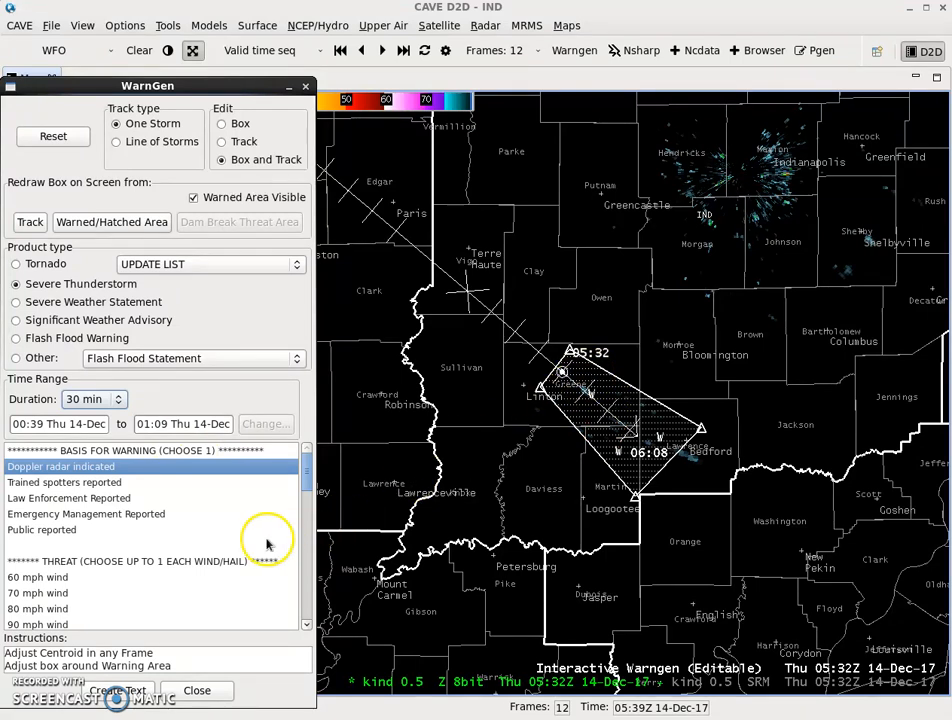
left_click(64, 576)
left_click_drag(306, 477, 312, 562)
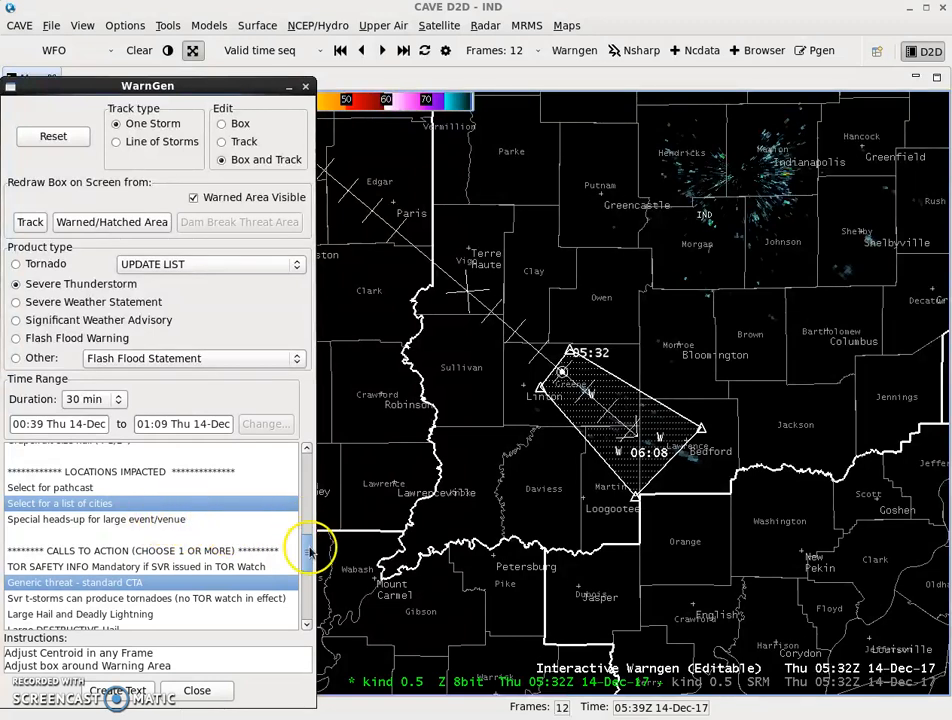
scroll(312, 548, "down", 1)
left_click_drag(312, 548, 313, 570)
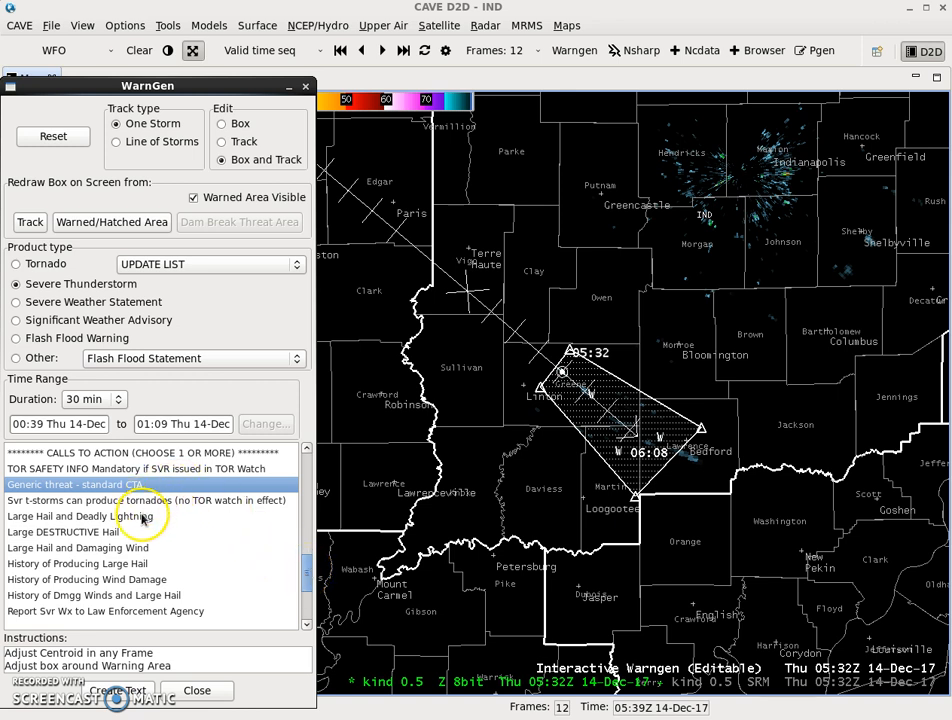
Step: Add the 'Report Svr Wx to Law Enforcement Agency' call to action and generate the warning text
left_click(117, 612)
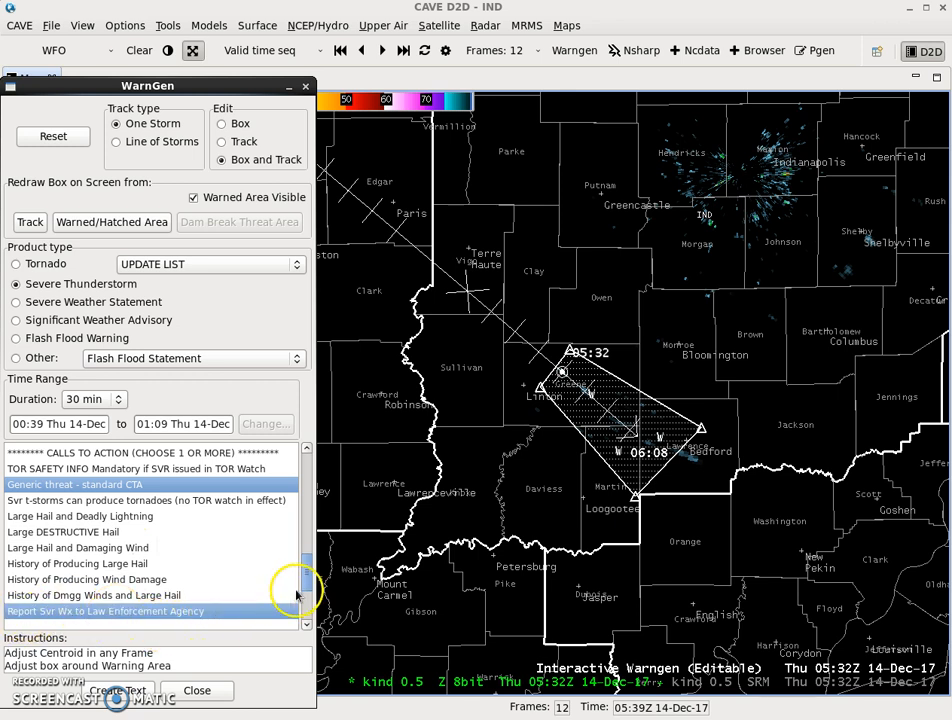
left_click_drag(305, 578, 304, 608)
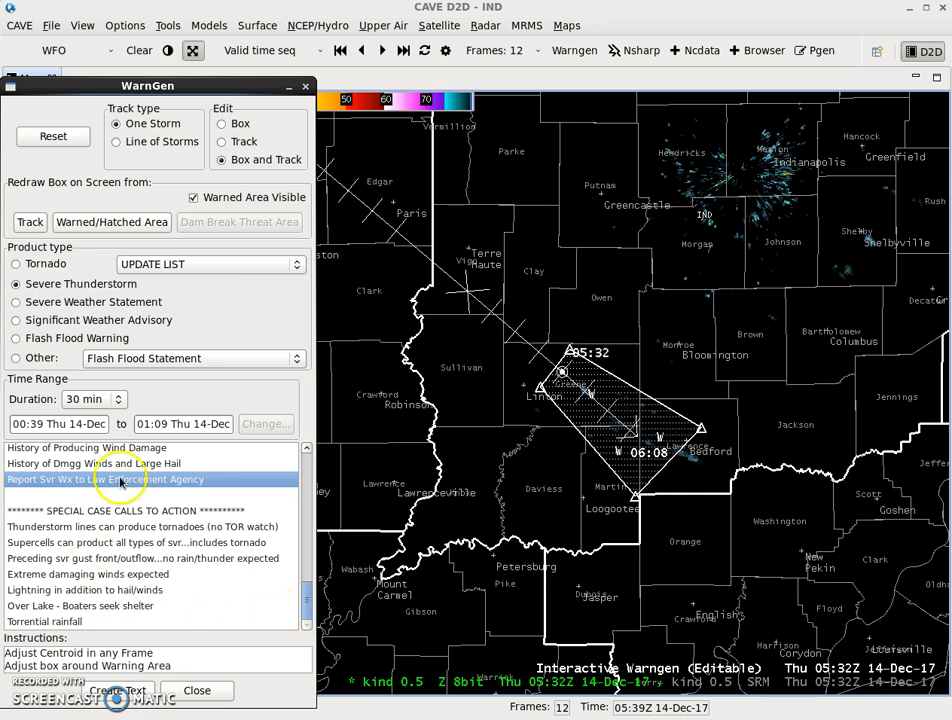
left_click_drag(307, 606, 307, 462)
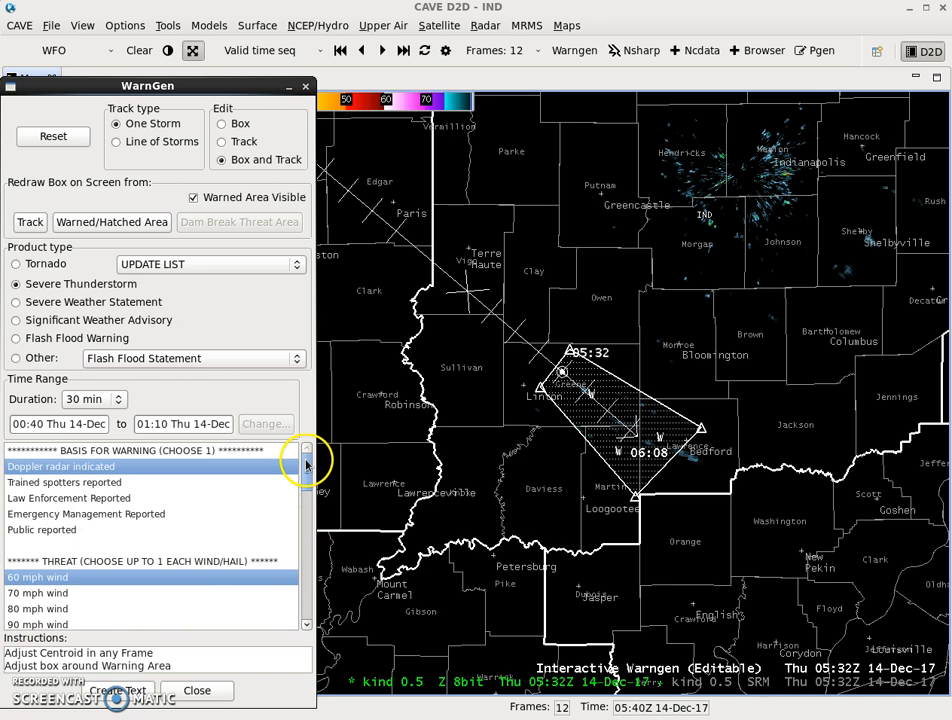
left_click(94, 401)
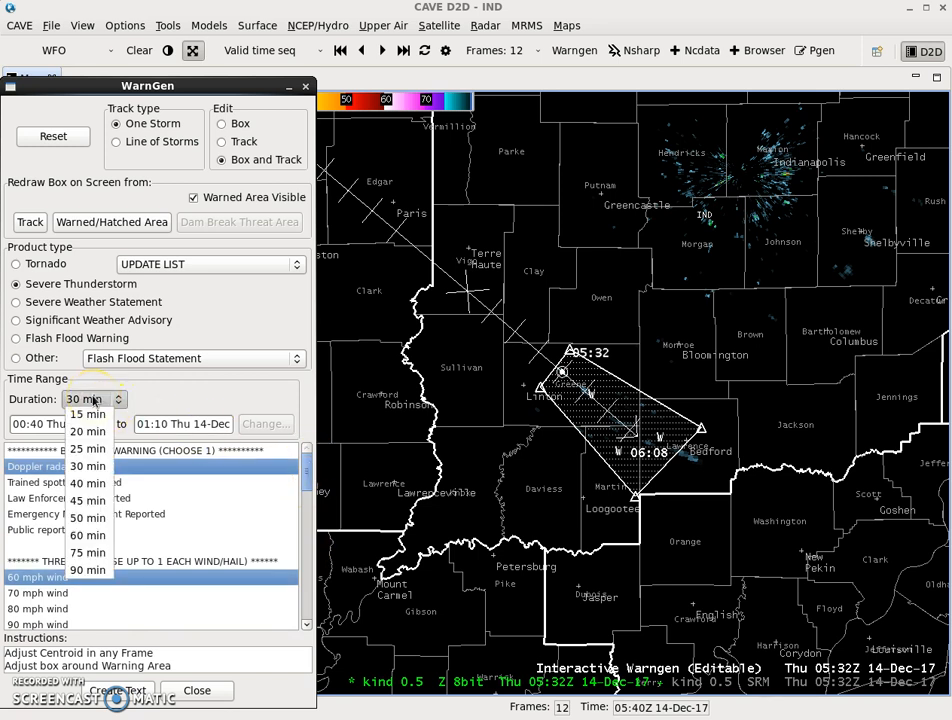
left_click(193, 401)
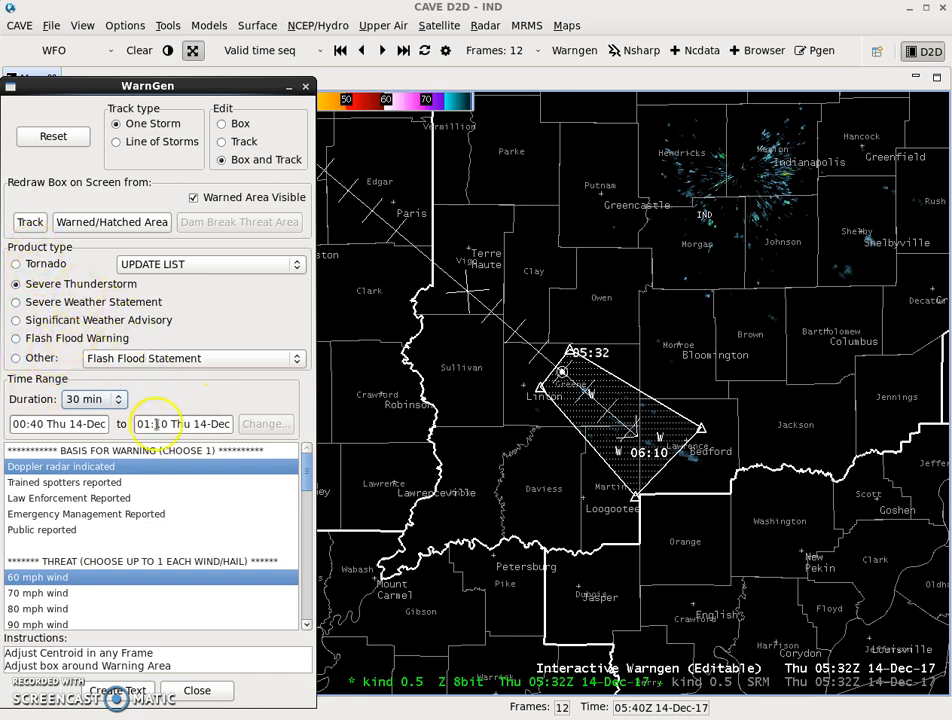
left_click(117, 690)
Step: Arrange the Text Warngen and header block windows, check the KIND office code, and accept the header
left_click_drag(142, 290, 272, 301)
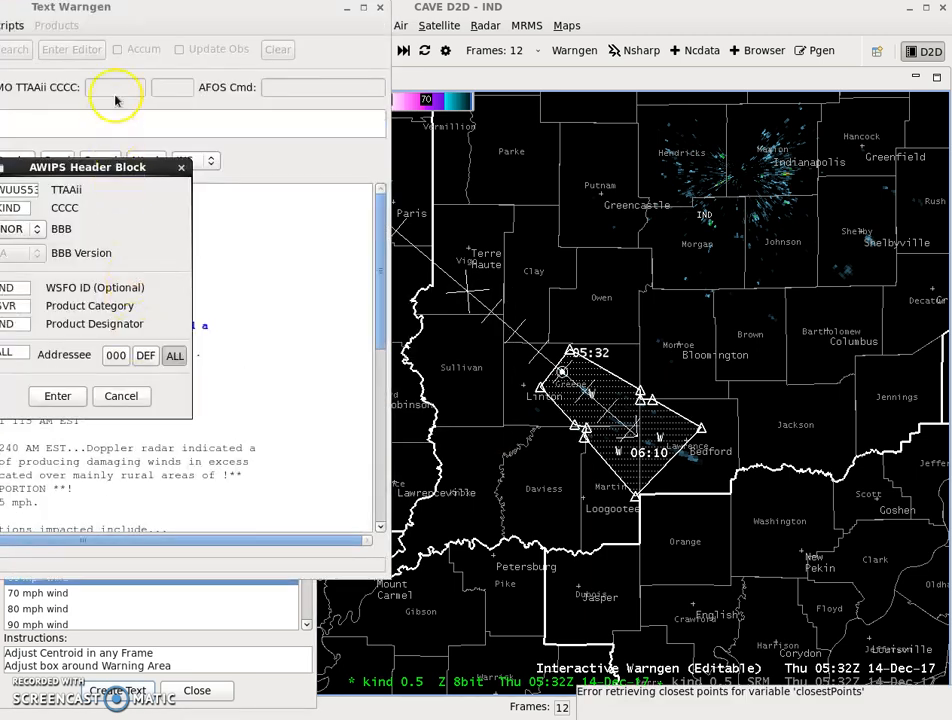
left_click_drag(125, 14, 357, 42)
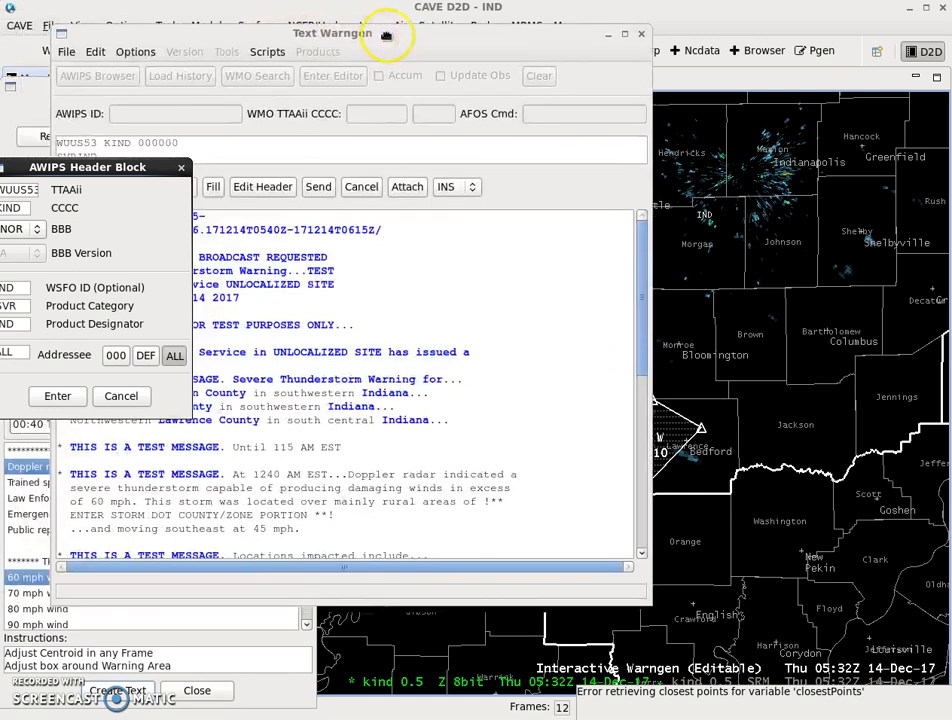
left_click_drag(100, 170, 240, 185)
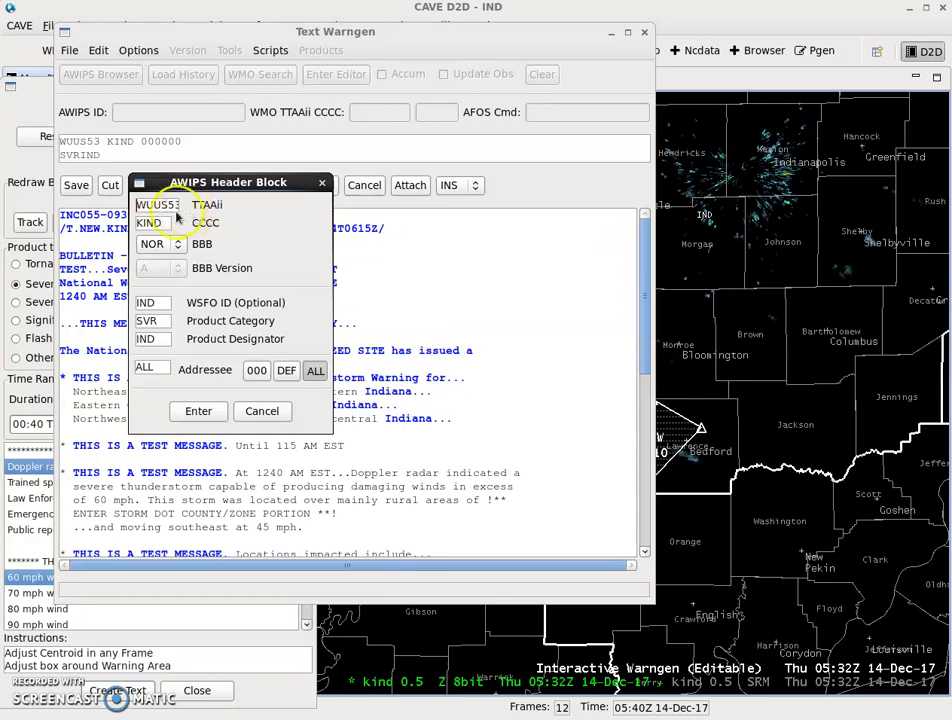
double_click(146, 223)
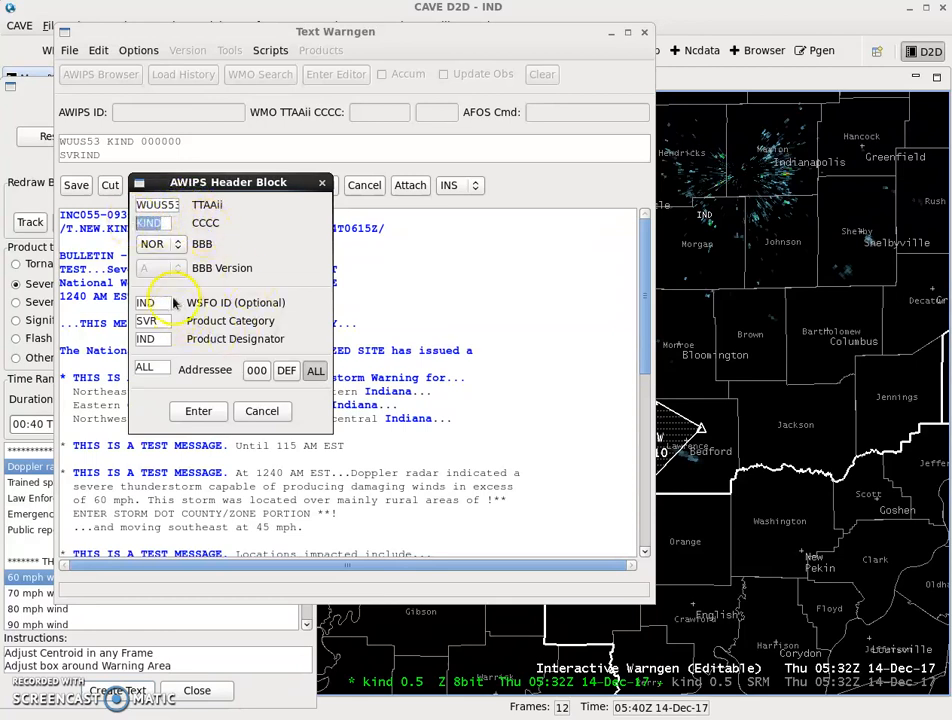
left_click(163, 223)
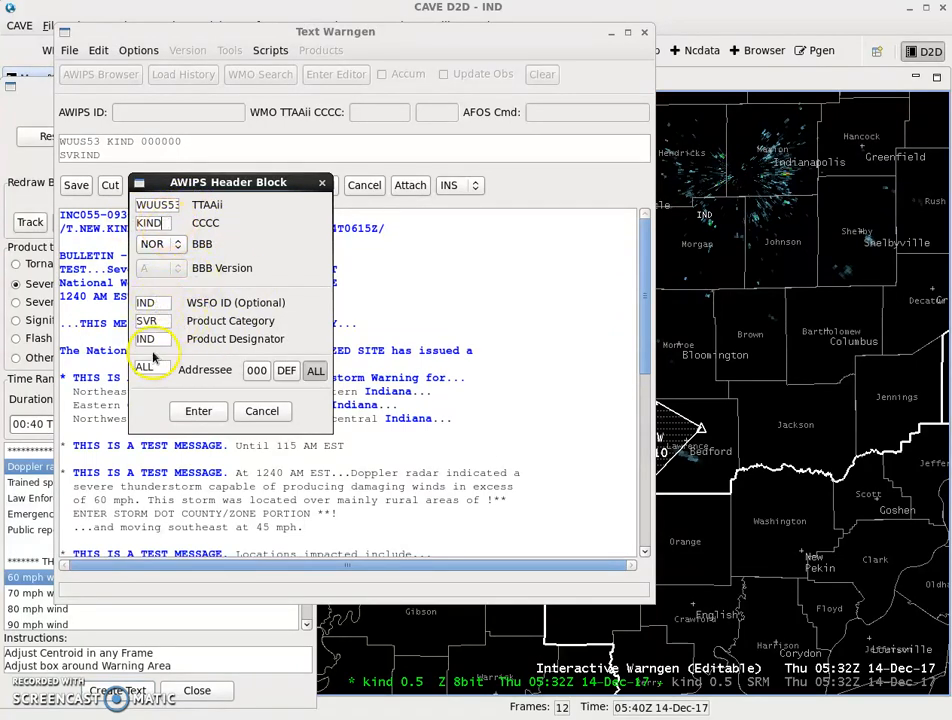
left_click(208, 420)
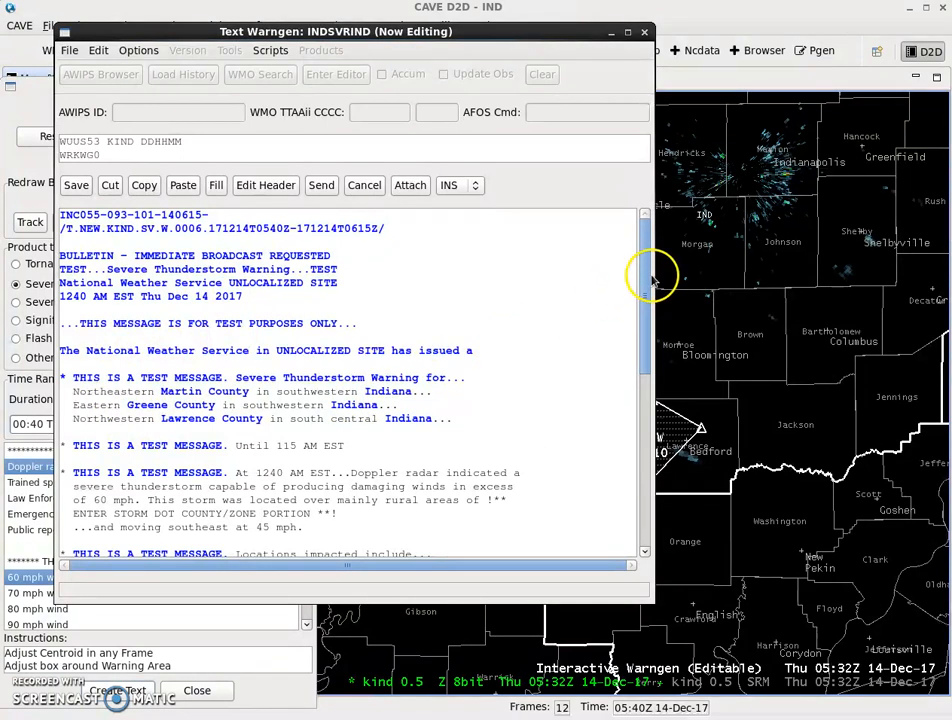
Step: Replace the NAME/INITIALS placeholder line with the forecaster's initials
left_click_drag(640, 280, 640, 489)
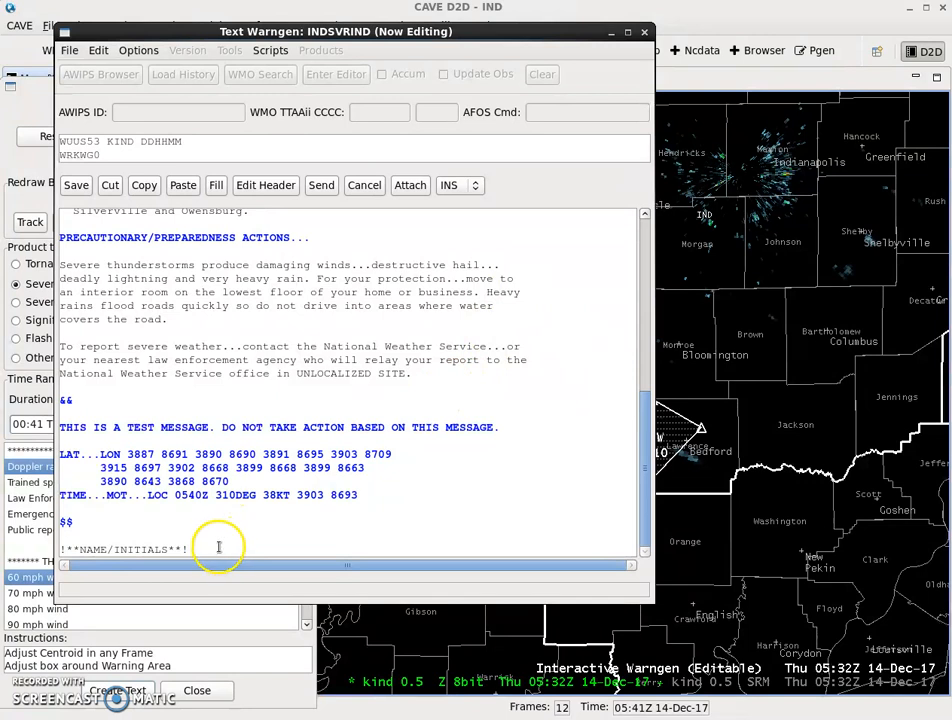
left_click_drag(189, 550, 59, 549)
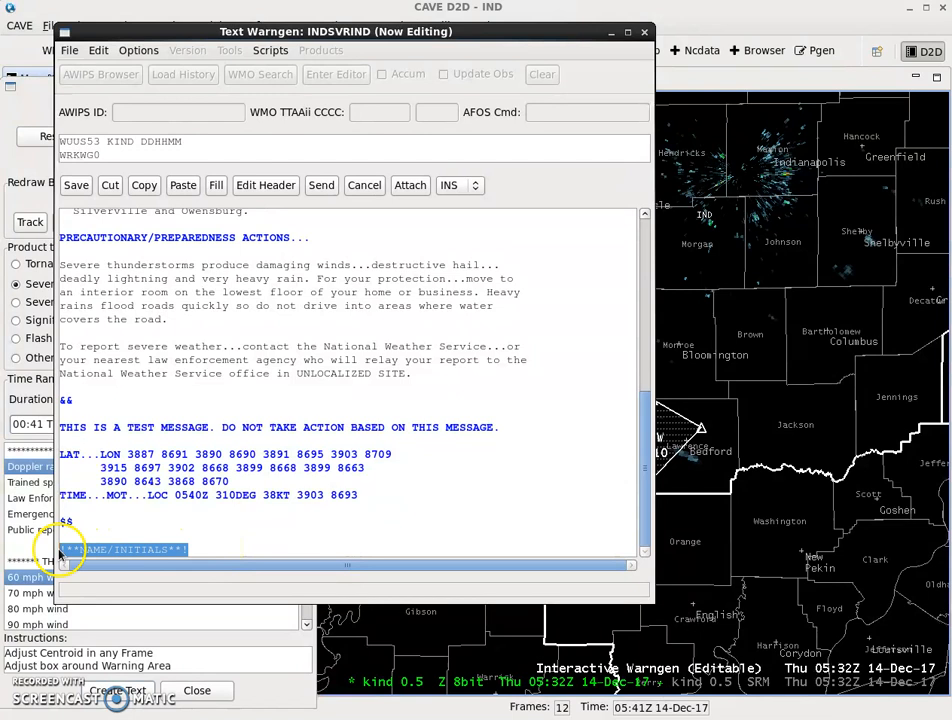
left_click(60, 550)
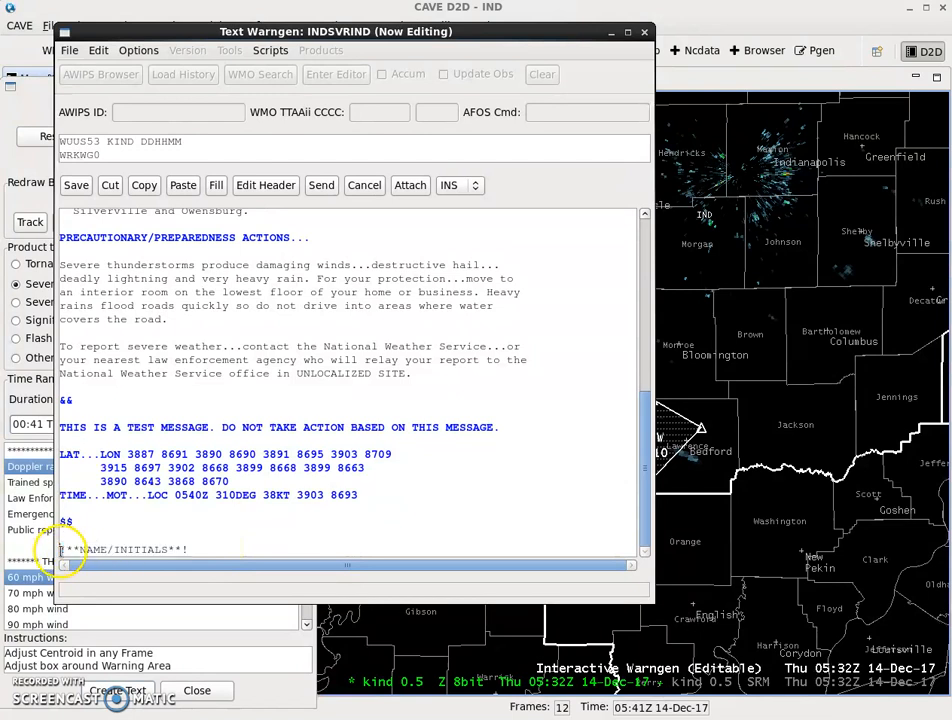
left_click_drag(60, 550, 73, 550)
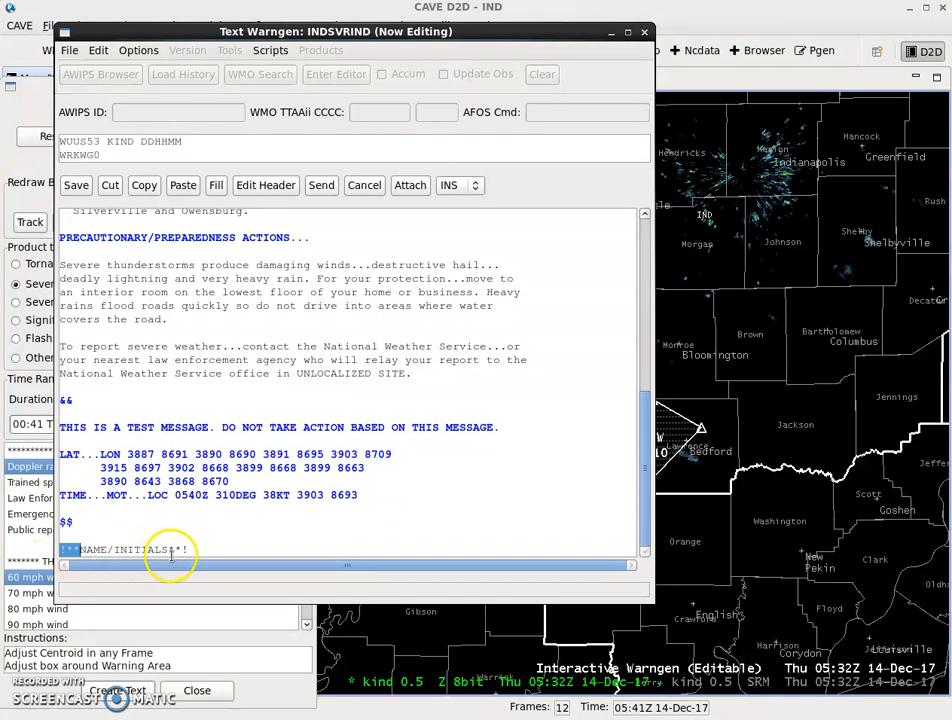
left_click_drag(168, 550, 184, 550)
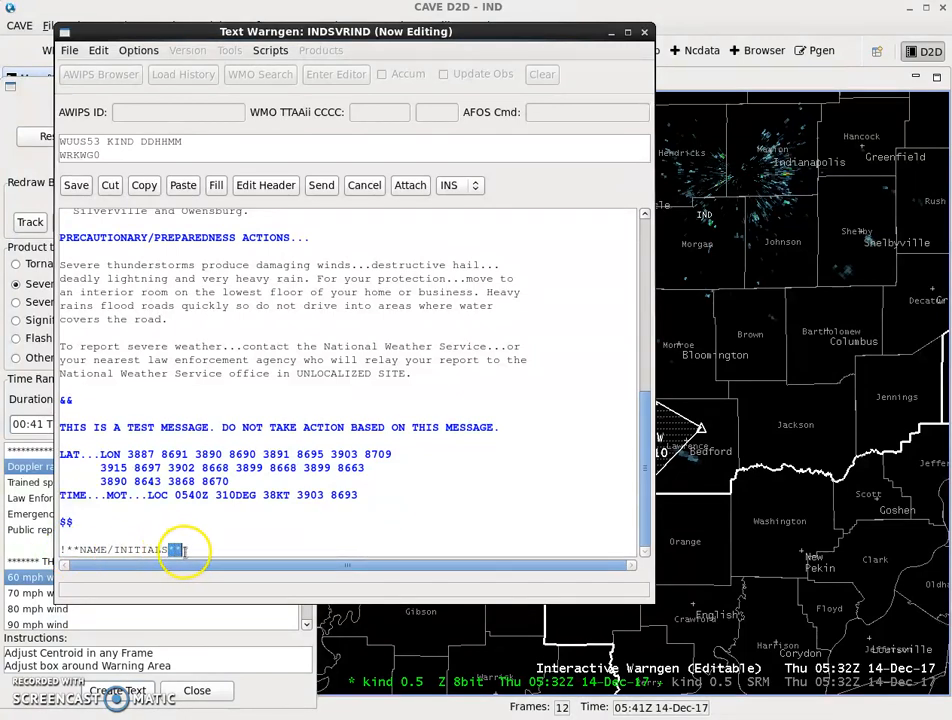
left_click(183, 550)
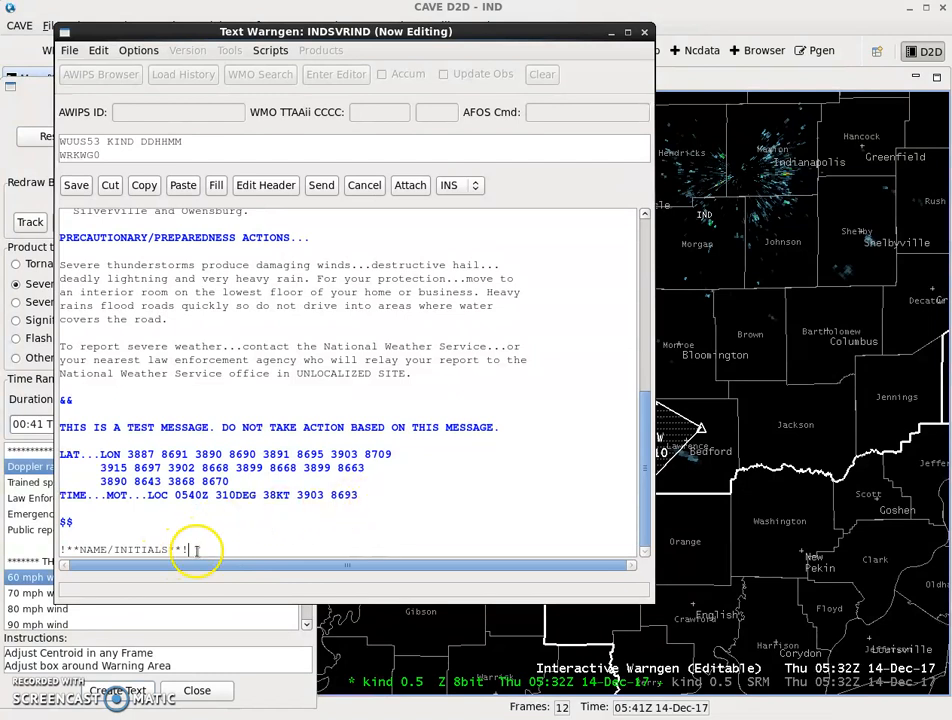
left_click_drag(188, 550, 62, 549)
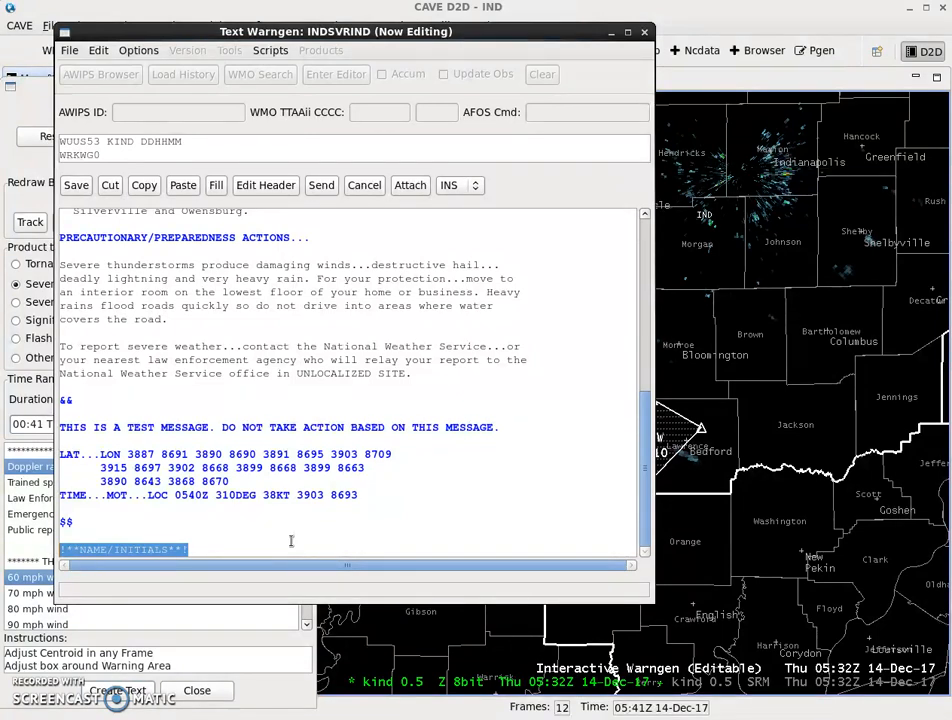
type("85")
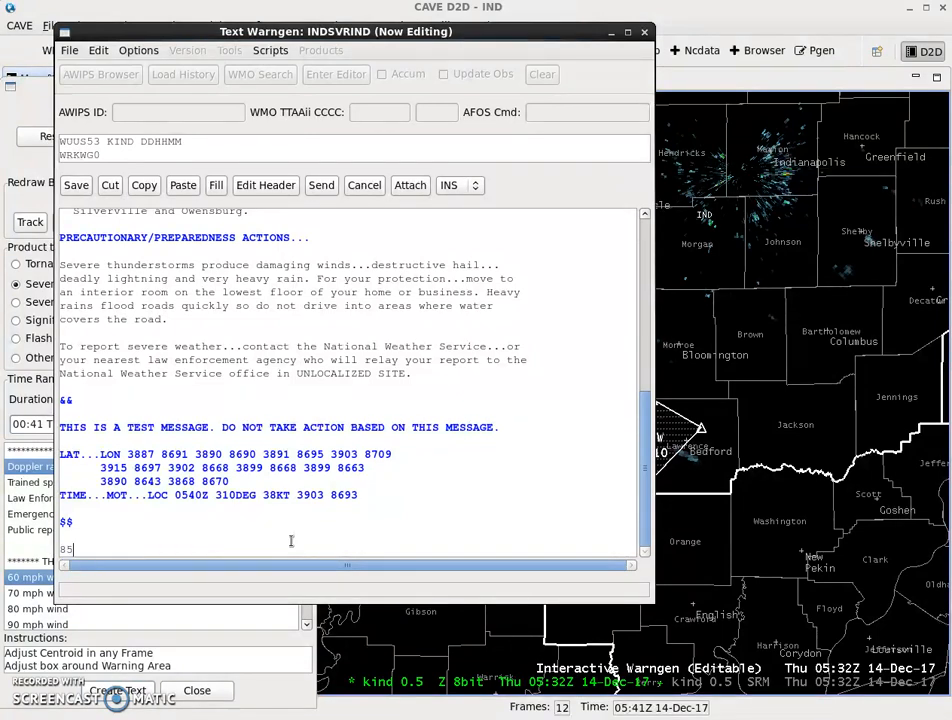
Step: Replace the storm-dot county placeholder with 'Greene County' and remove the extra space
scroll(288, 540, "up", 3)
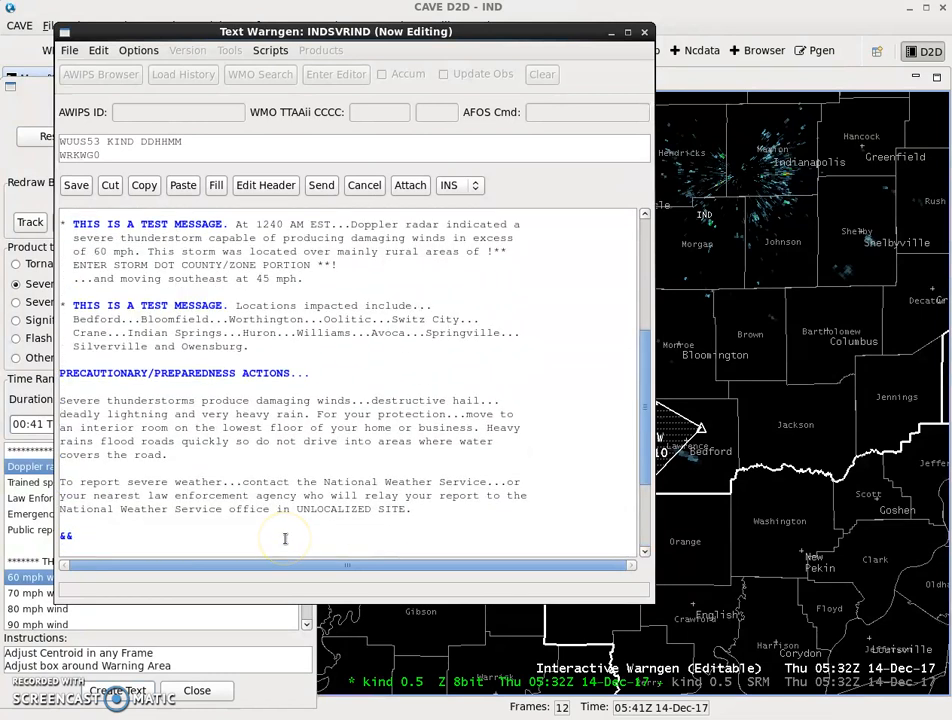
scroll(285, 540, "up", 1)
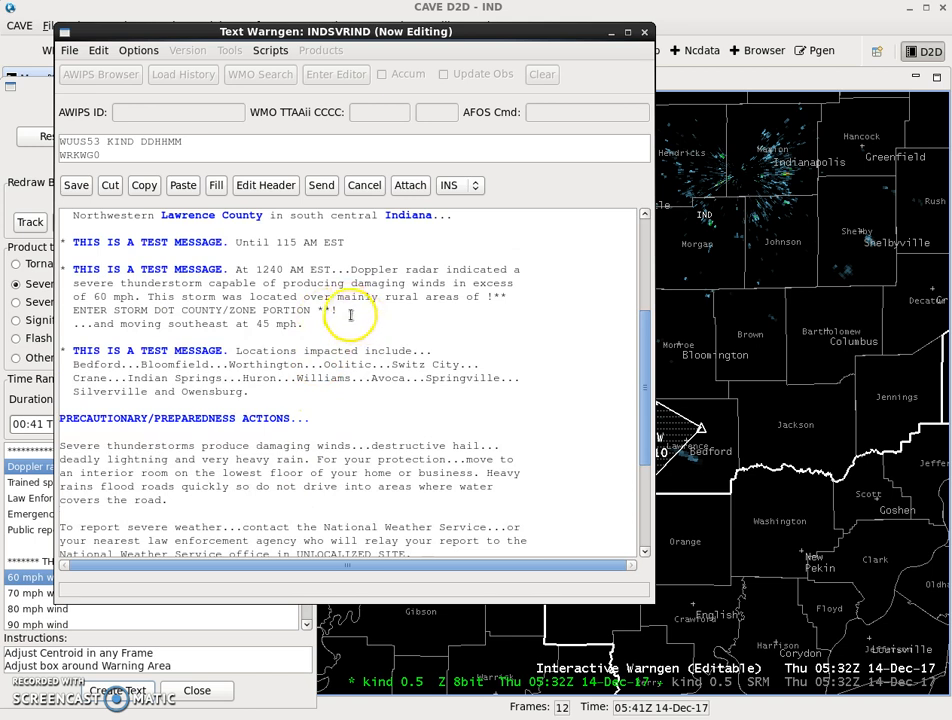
left_click(492, 300)
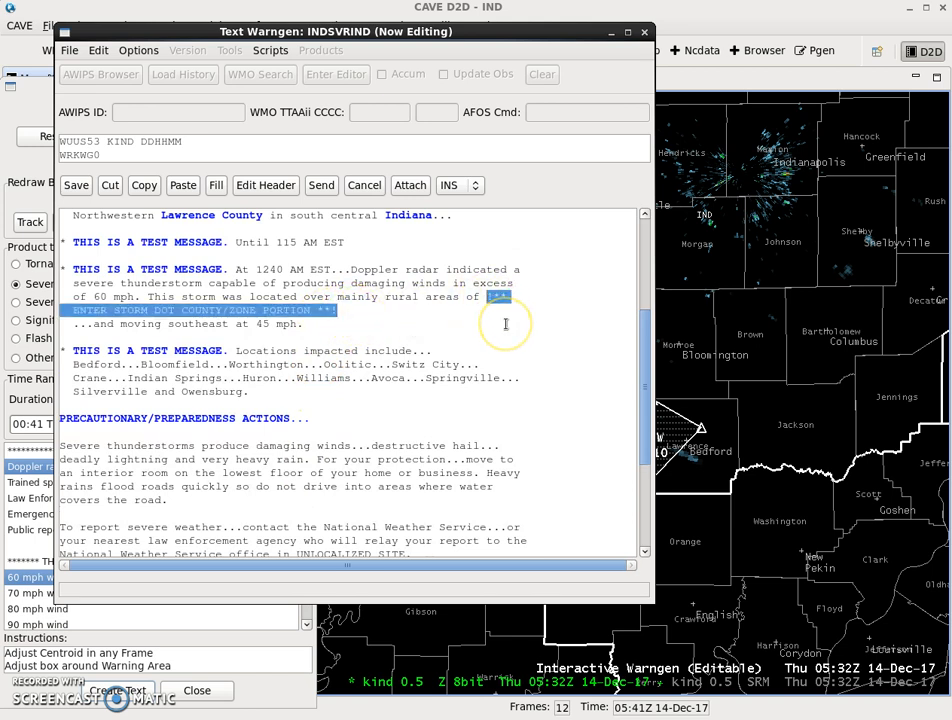
type("Greene County")
key("Delete")
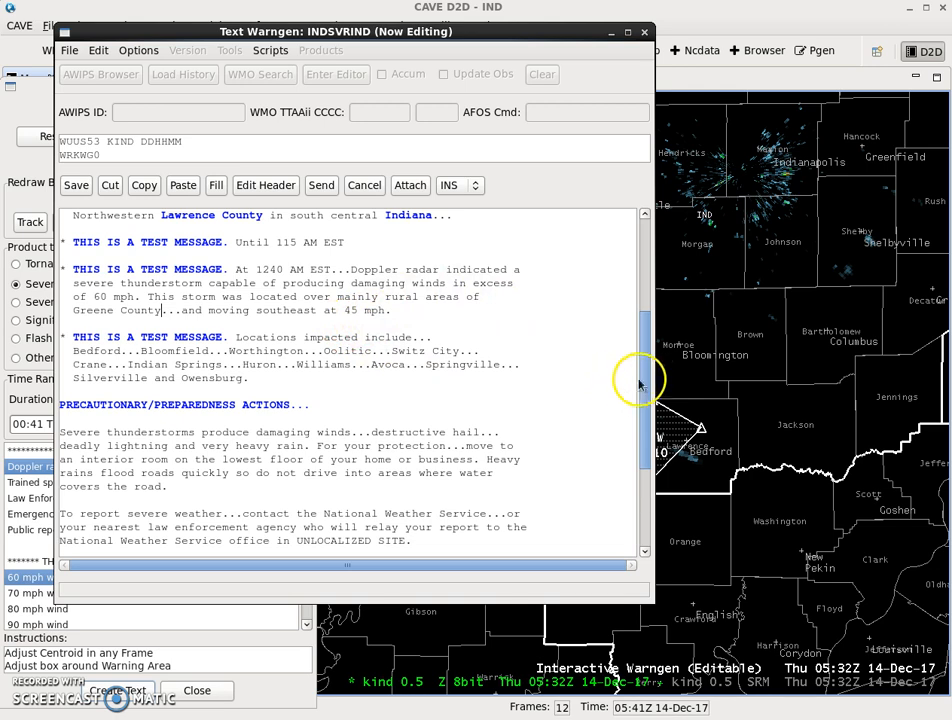
left_click_drag(646, 378, 637, 266)
Step: Send the warning past the QC and confirmation prompts, then clear and close Text Warngen
left_click(321, 185)
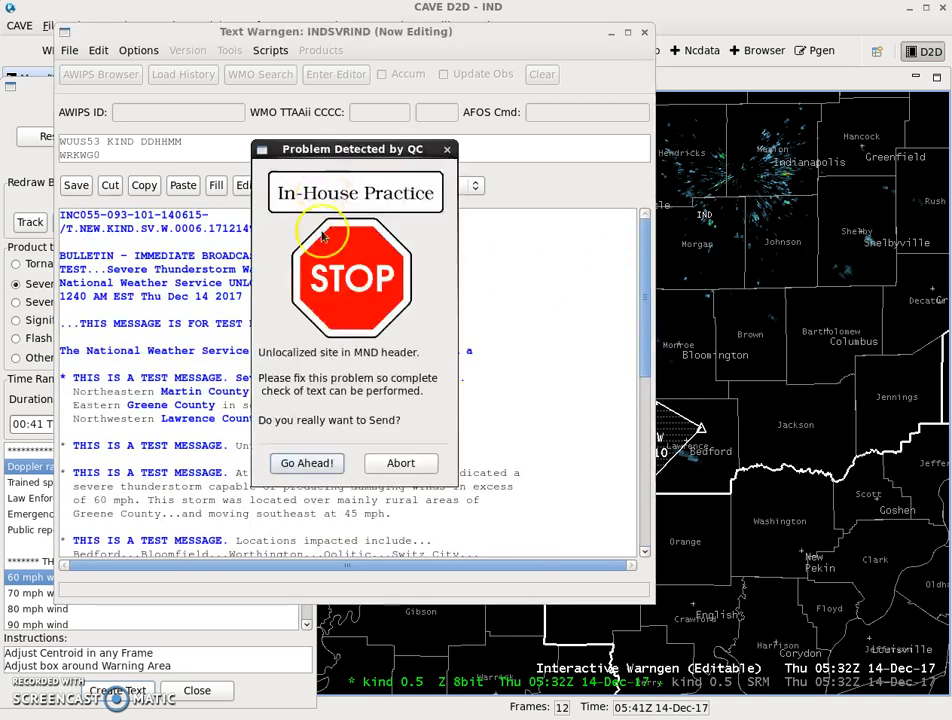
left_click(310, 462)
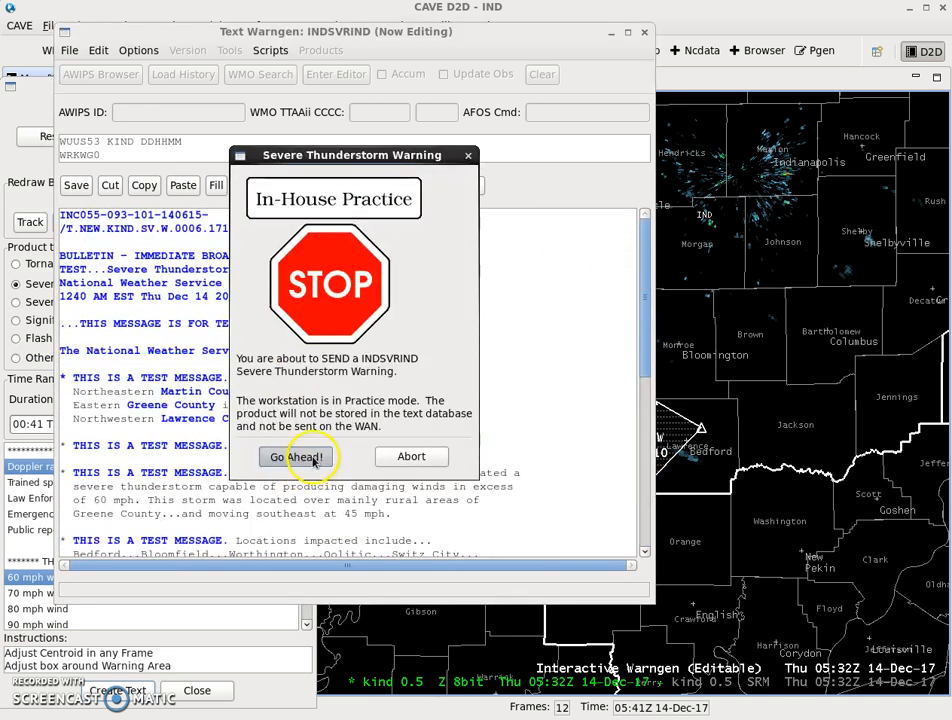
left_click(313, 459)
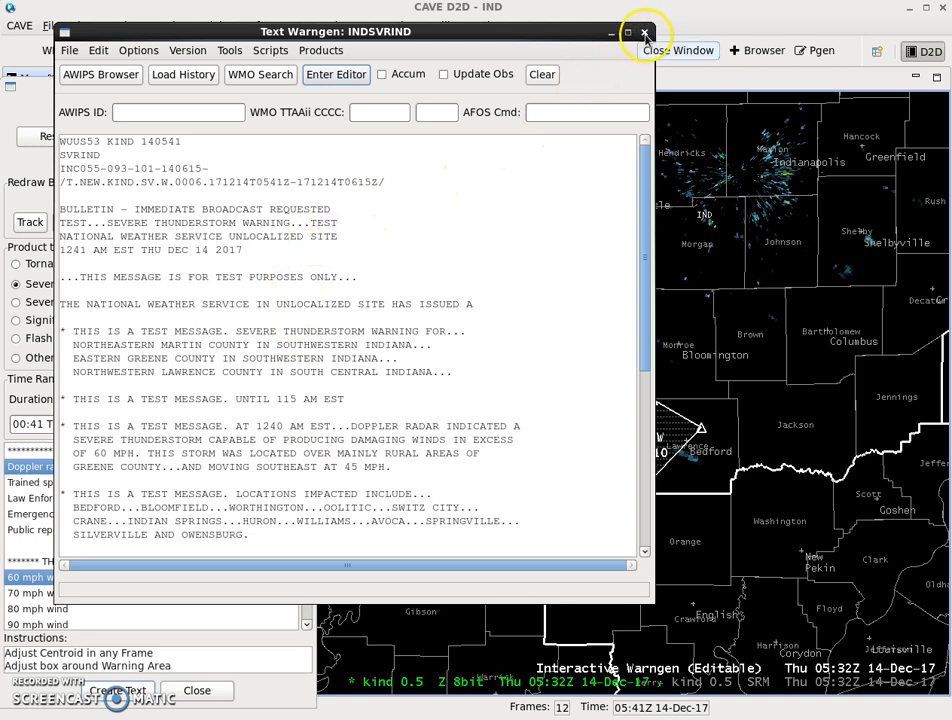
left_click(542, 74)
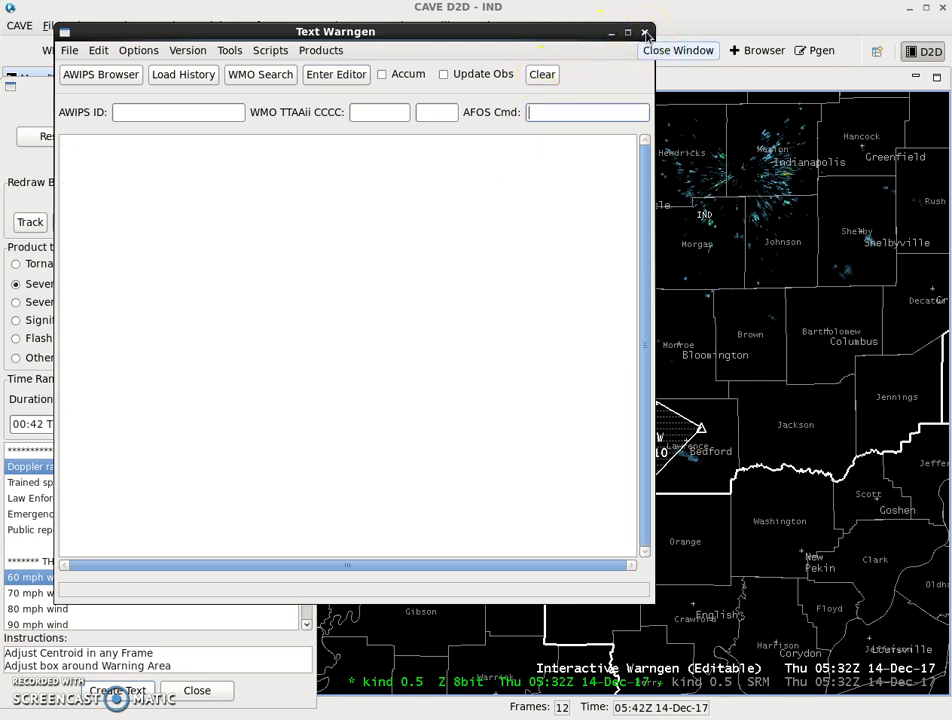
left_click(643, 33)
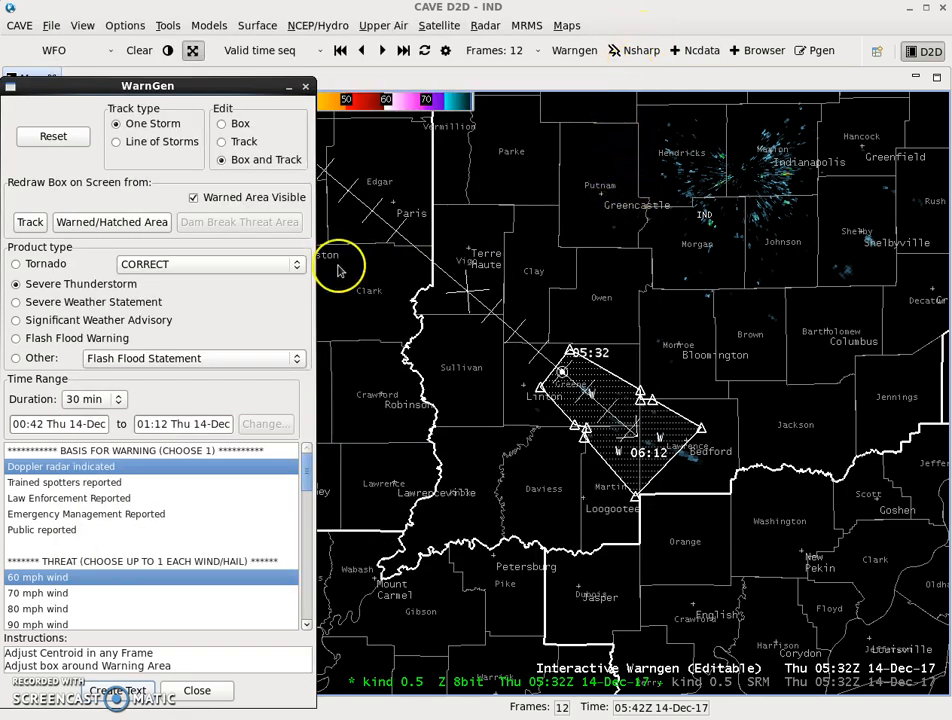
Step: Generate a correction of SV.W.0006 with the basis changed to trained spotters reported
left_click(222, 268)
left_click(222, 317)
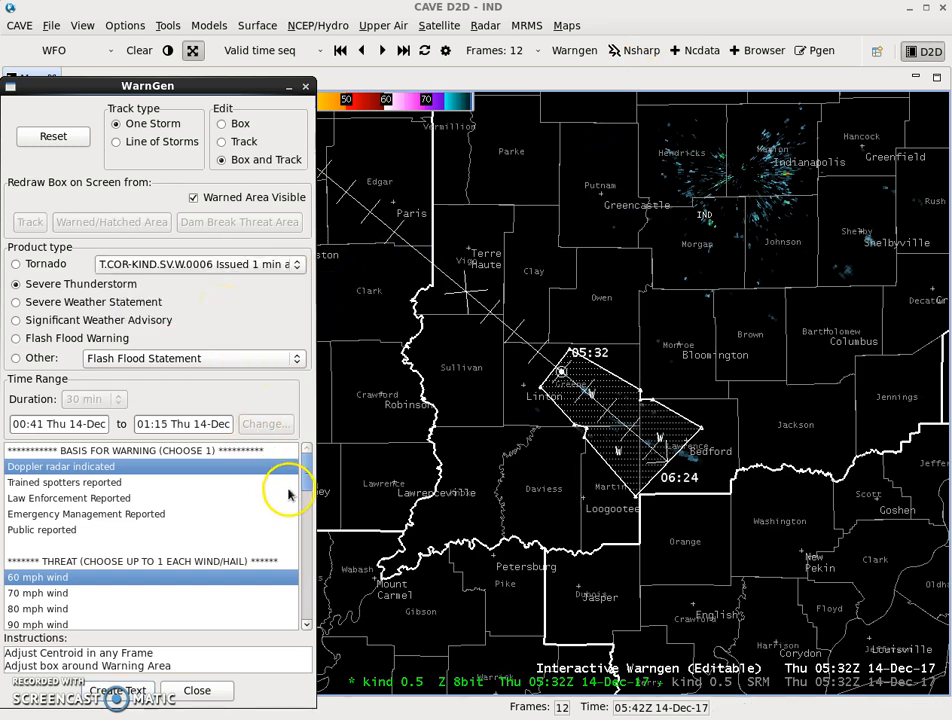
left_click(125, 483)
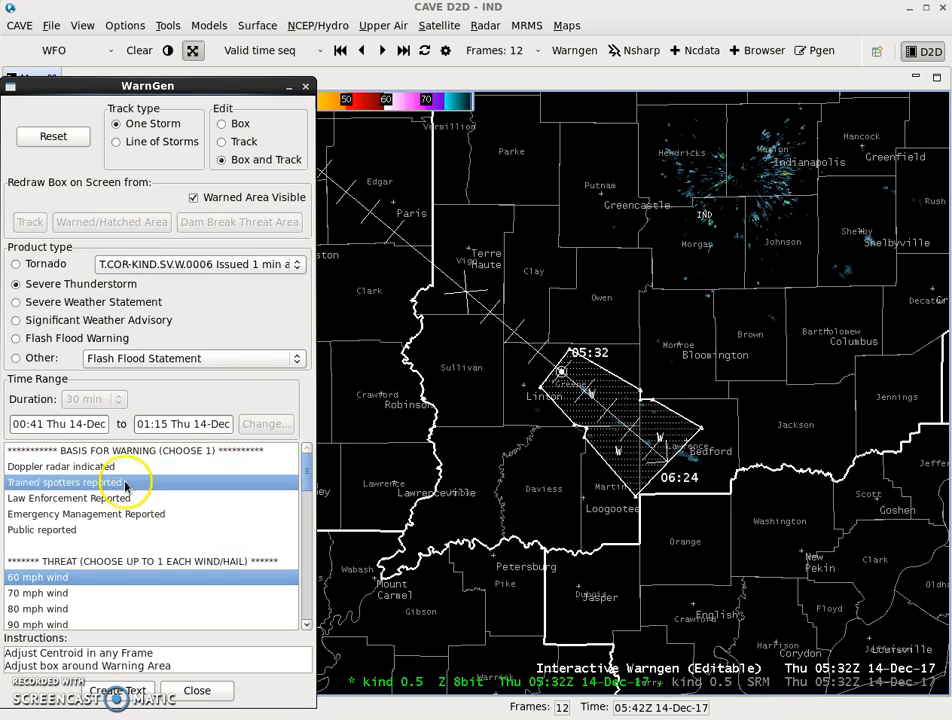
left_click_drag(305, 477, 308, 606)
left_click(152, 686)
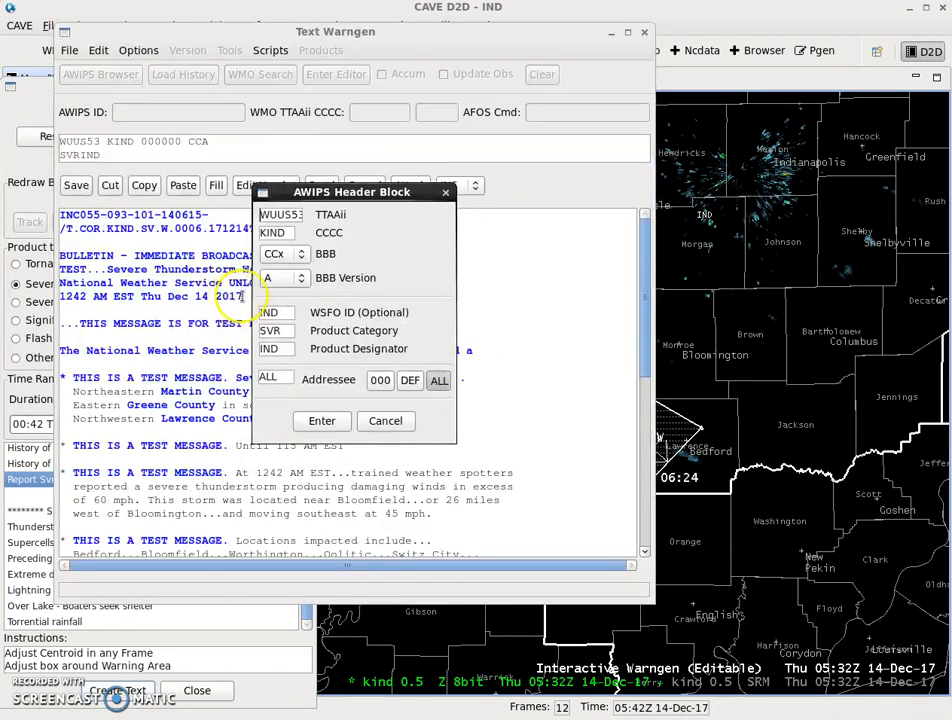
left_click(318, 422)
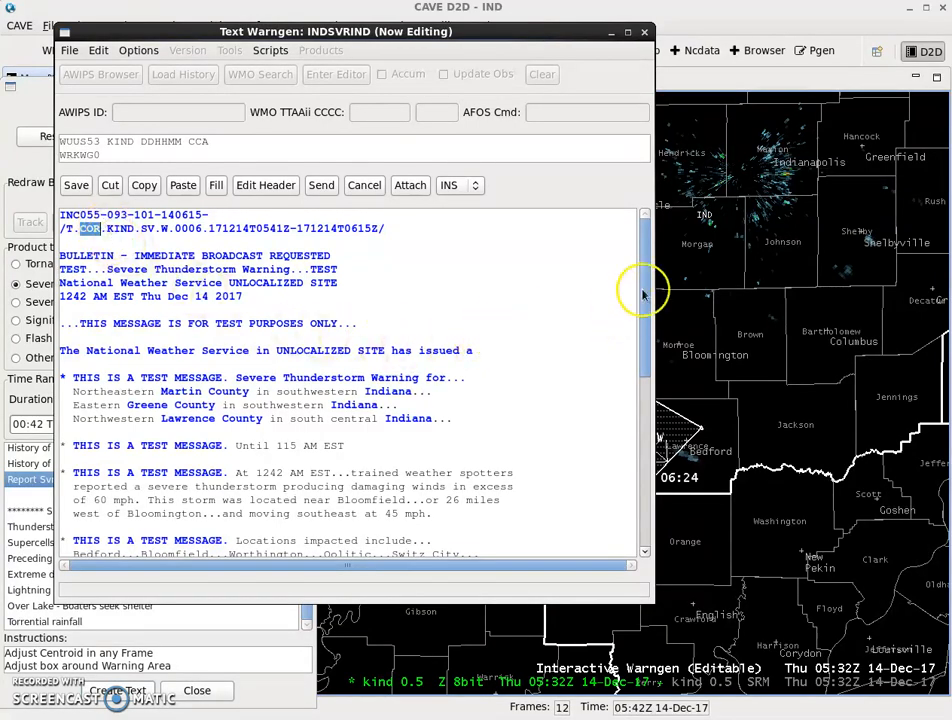
Step: Replace the !NAME/INITIALS! placeholder in the corrected text with the initial B
left_click_drag(648, 272, 645, 505)
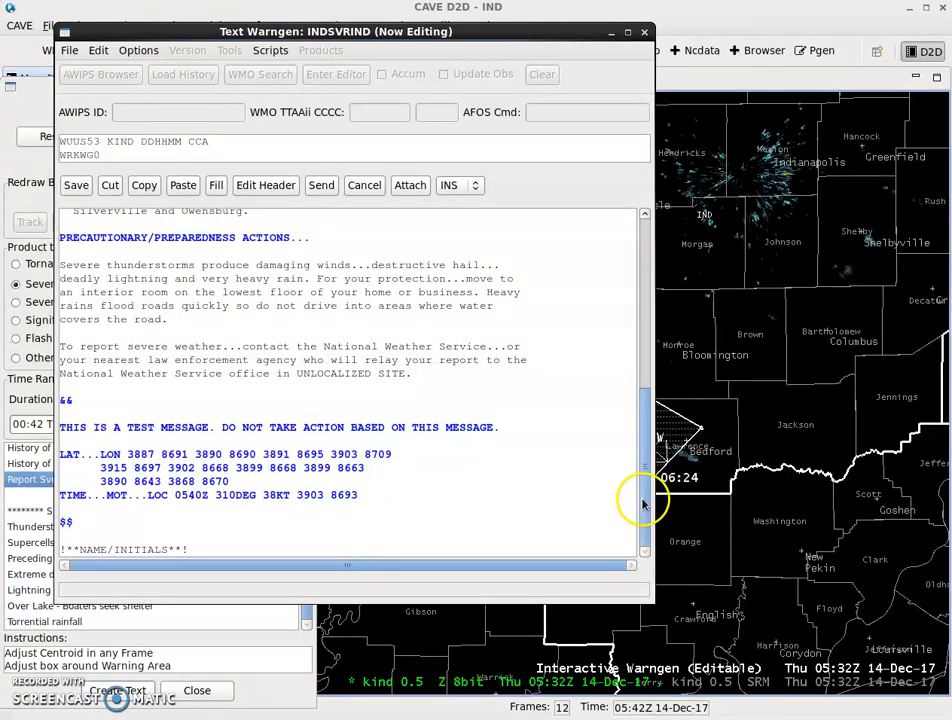
left_click_drag(190, 550, 79, 633)
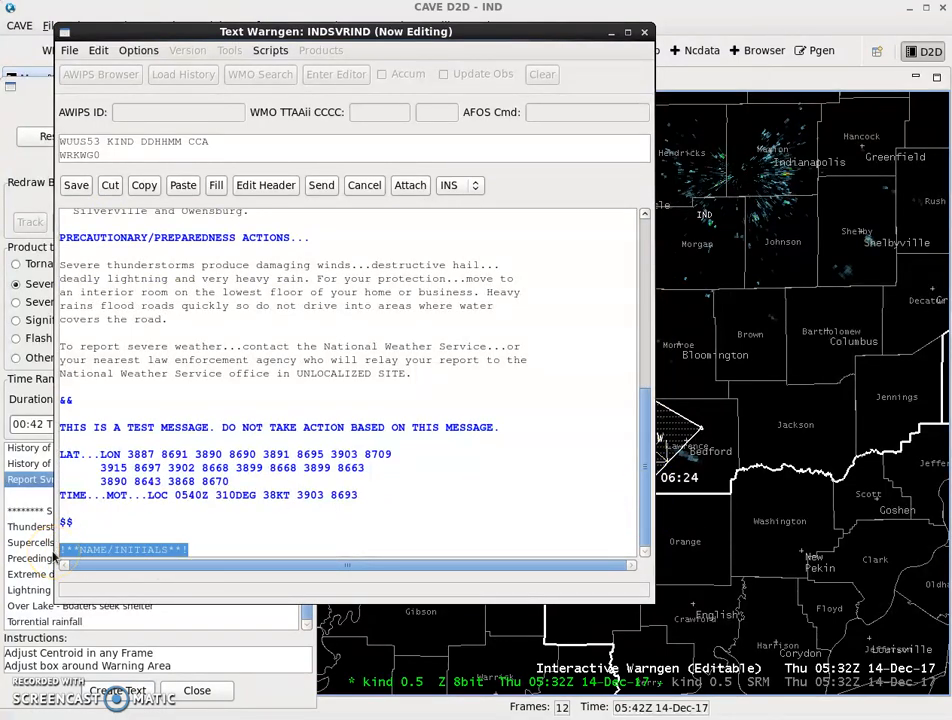
type("B")
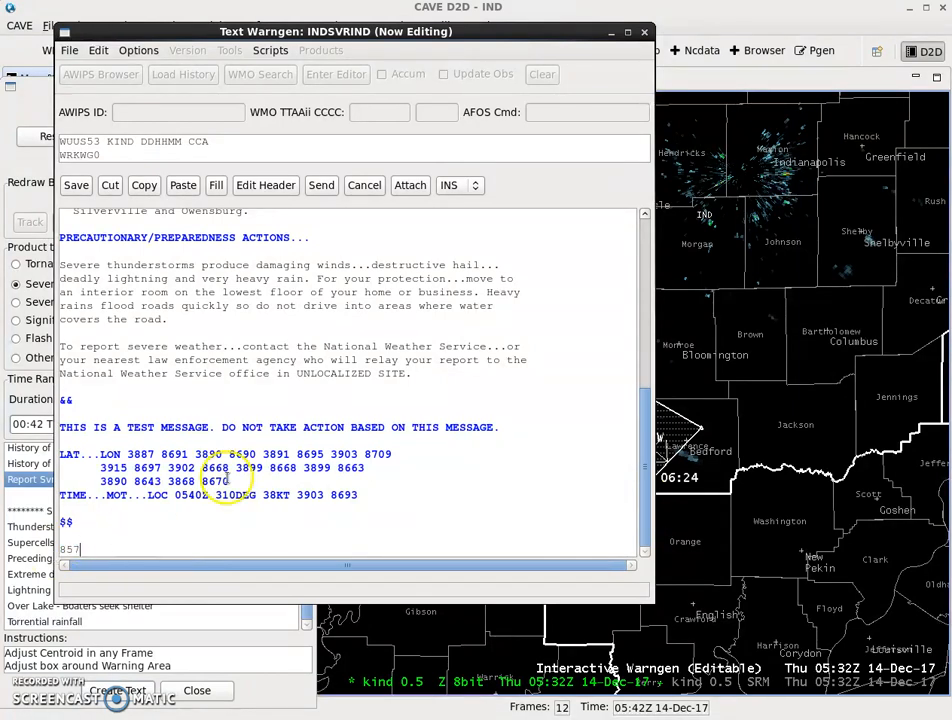
scroll(228, 482, "up", 5)
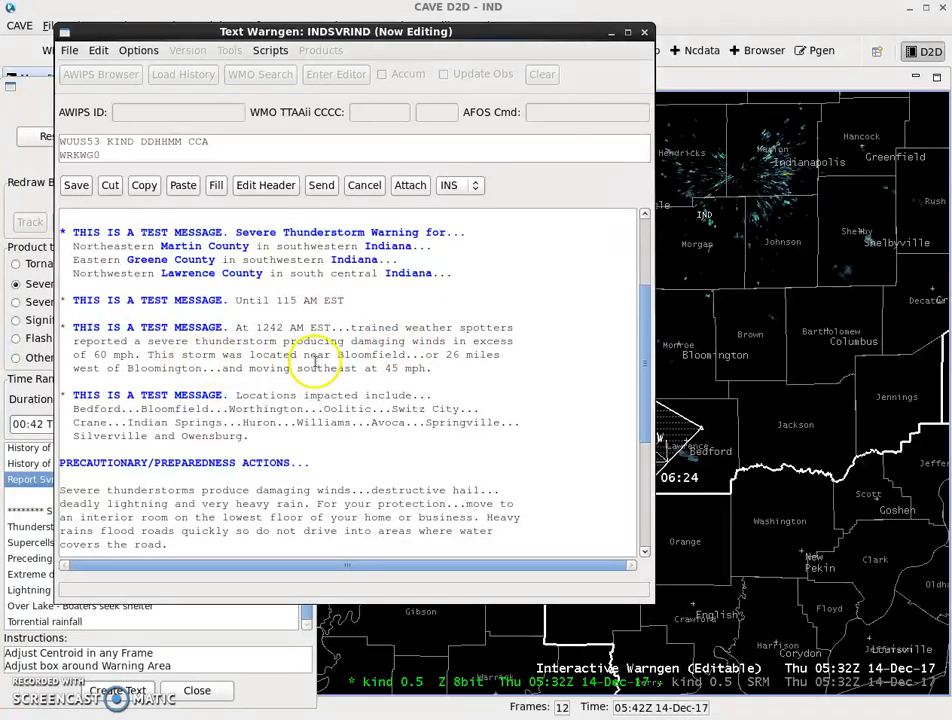
scroll(431, 393, "down", 5)
scroll(430, 393, "up", 8)
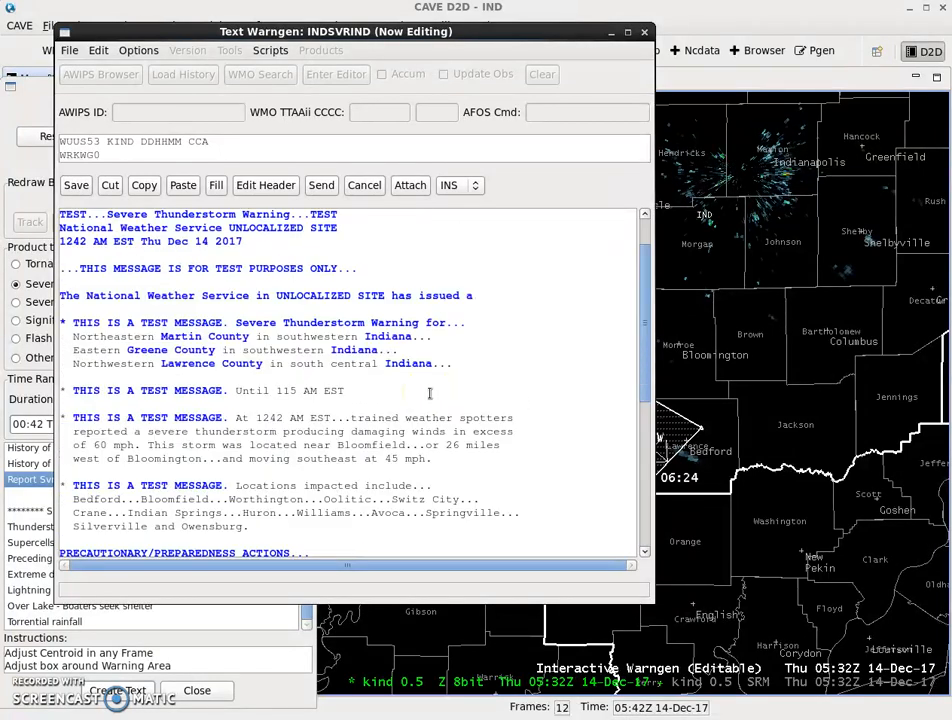
scroll(430, 393, "up", 2)
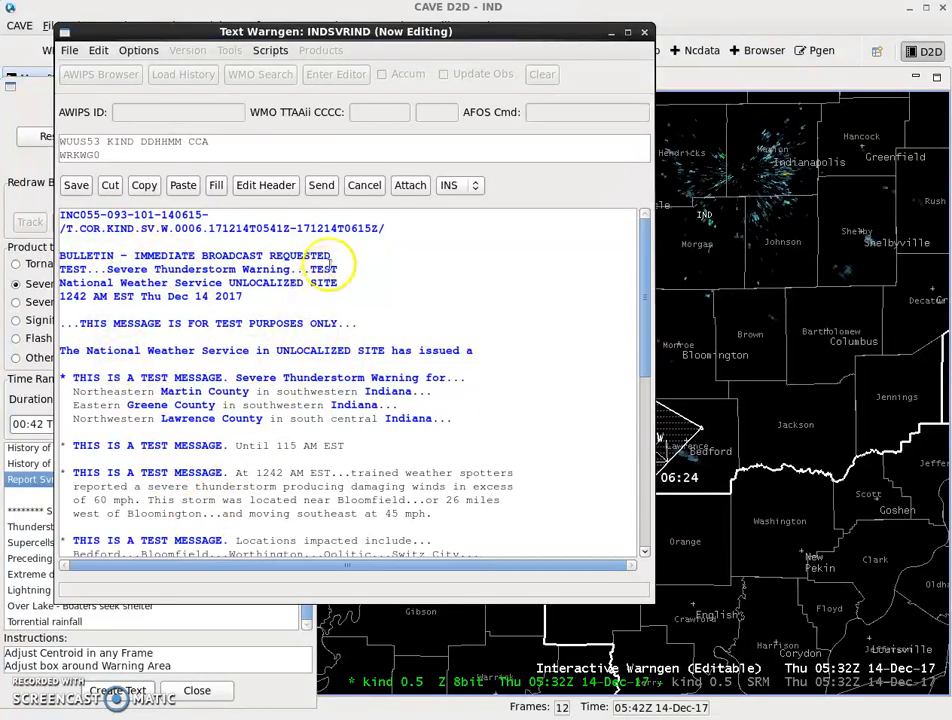
Step: Send the correction, then clear and minimize the text window
left_click(322, 185)
left_click(309, 463)
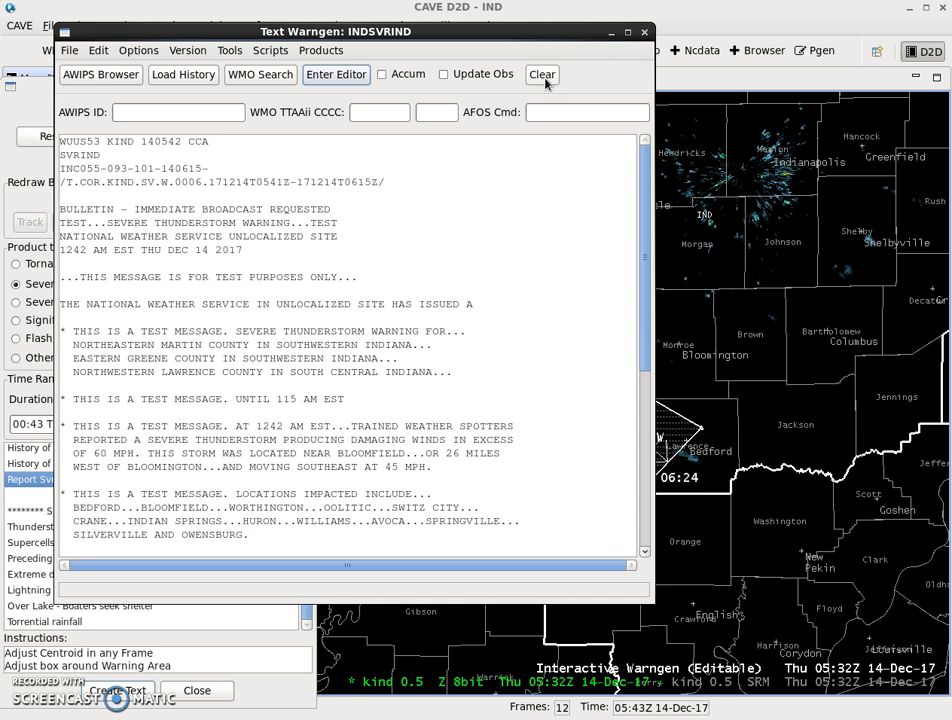
left_click(542, 76)
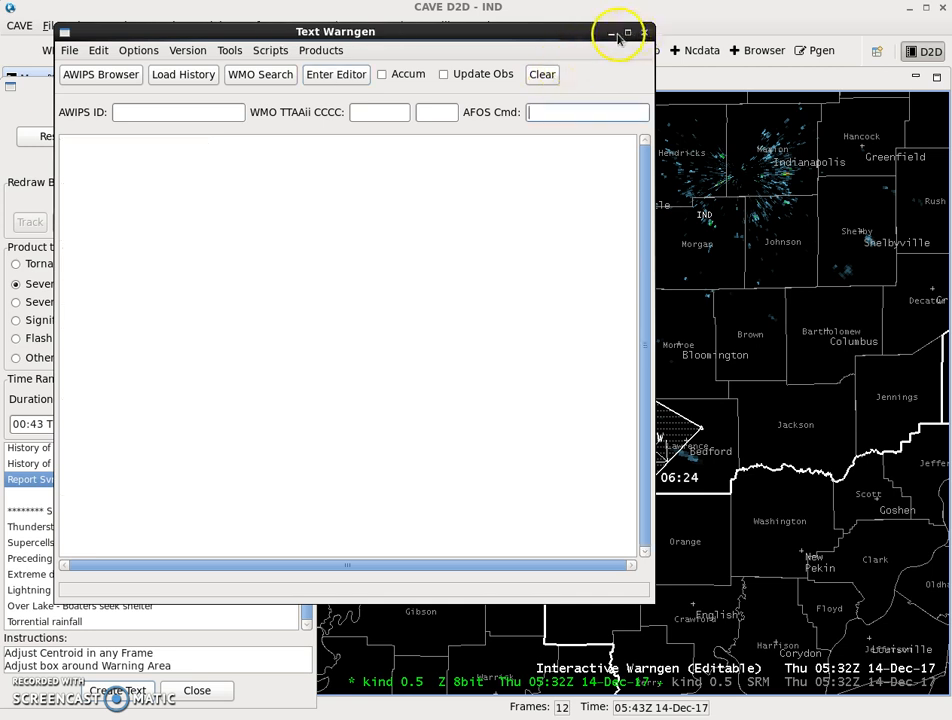
left_click(614, 35)
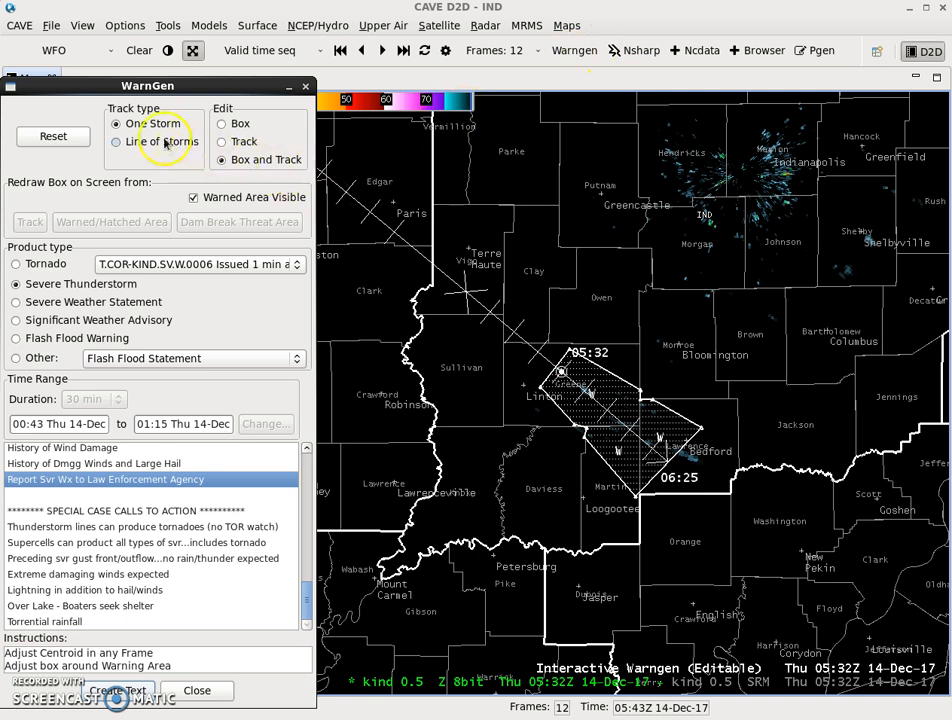
Step: Switch the WarnGen product to a Severe Weather Statement
left_click(171, 266)
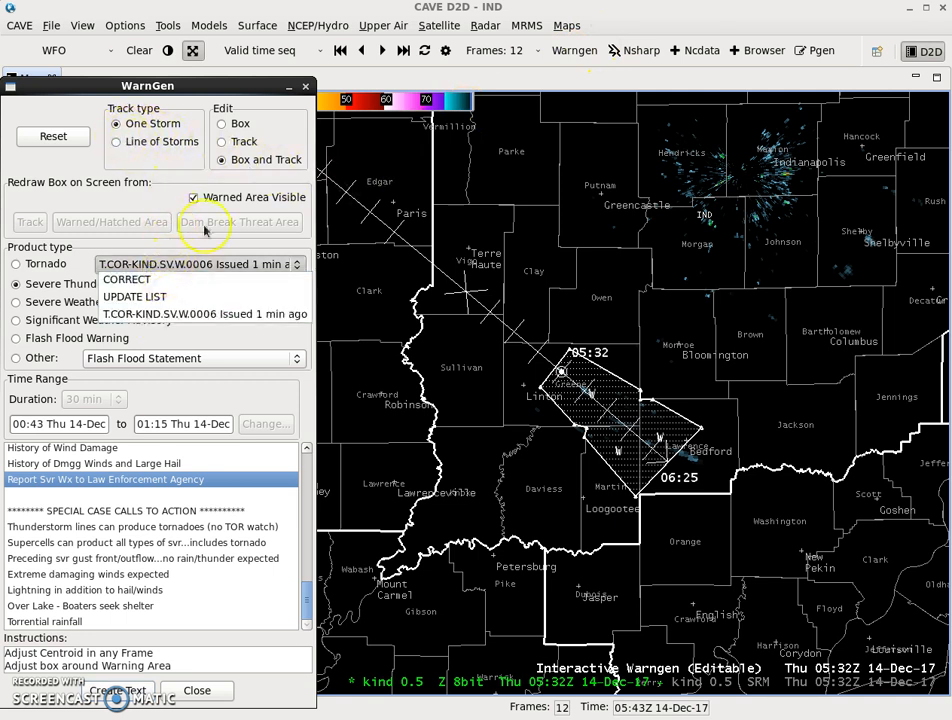
left_click(185, 253)
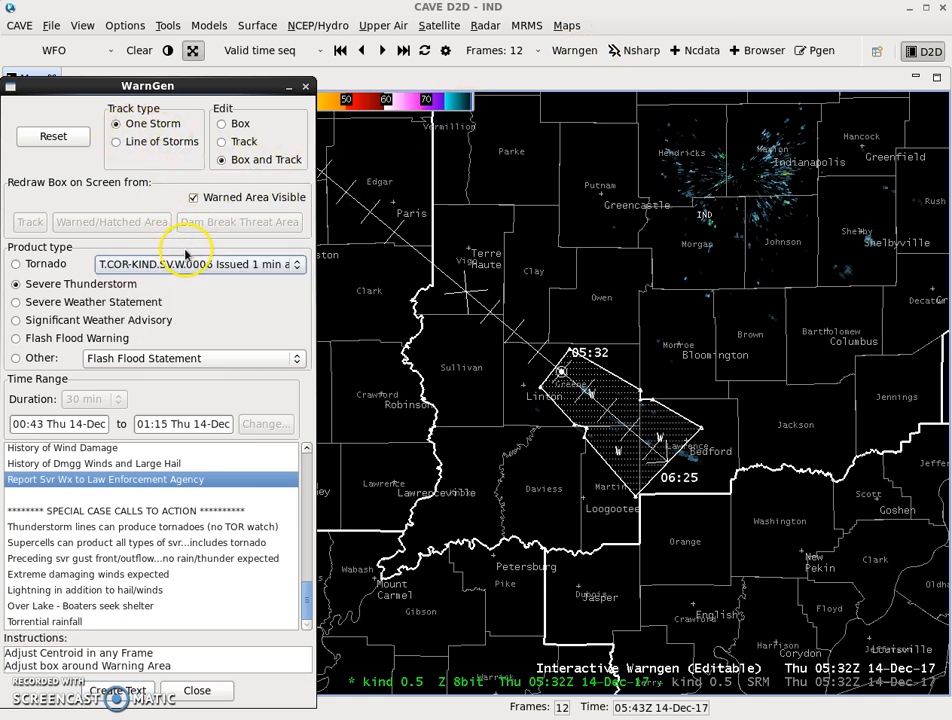
left_click(131, 305)
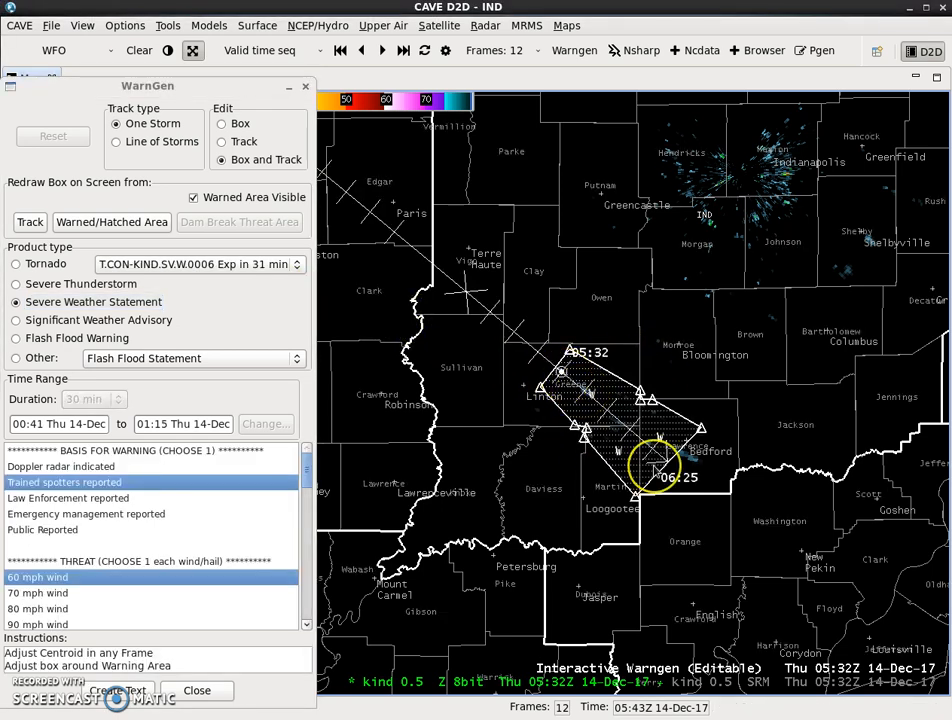
left_click(16, 284)
left_click(16, 302)
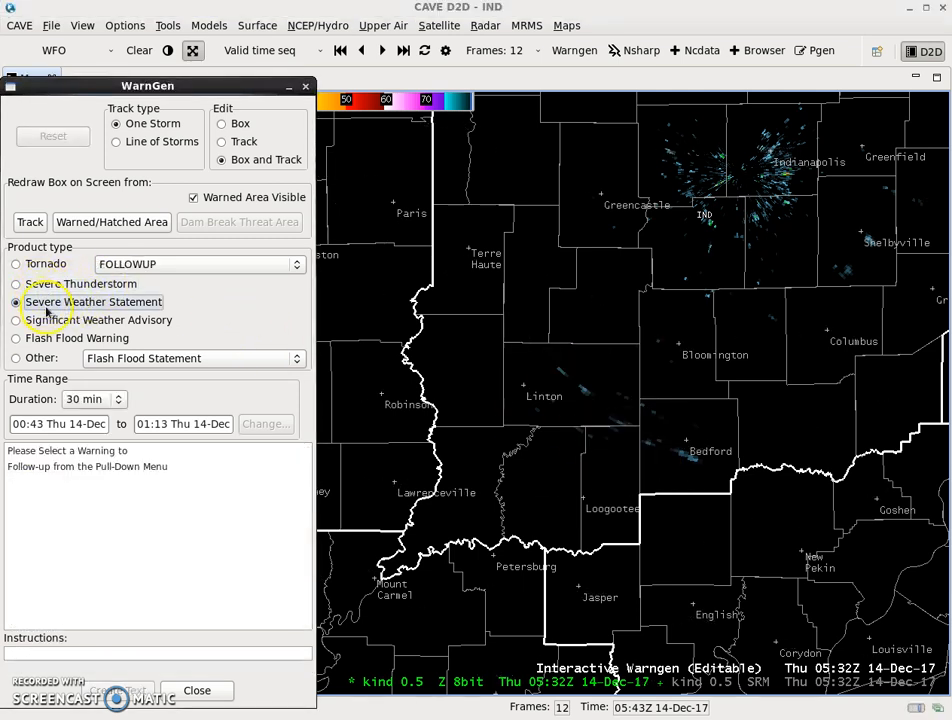
Step: Choose T.CON-KIND.SV.W.0006 as the follow-up and generate the statement text
left_click(127, 265)
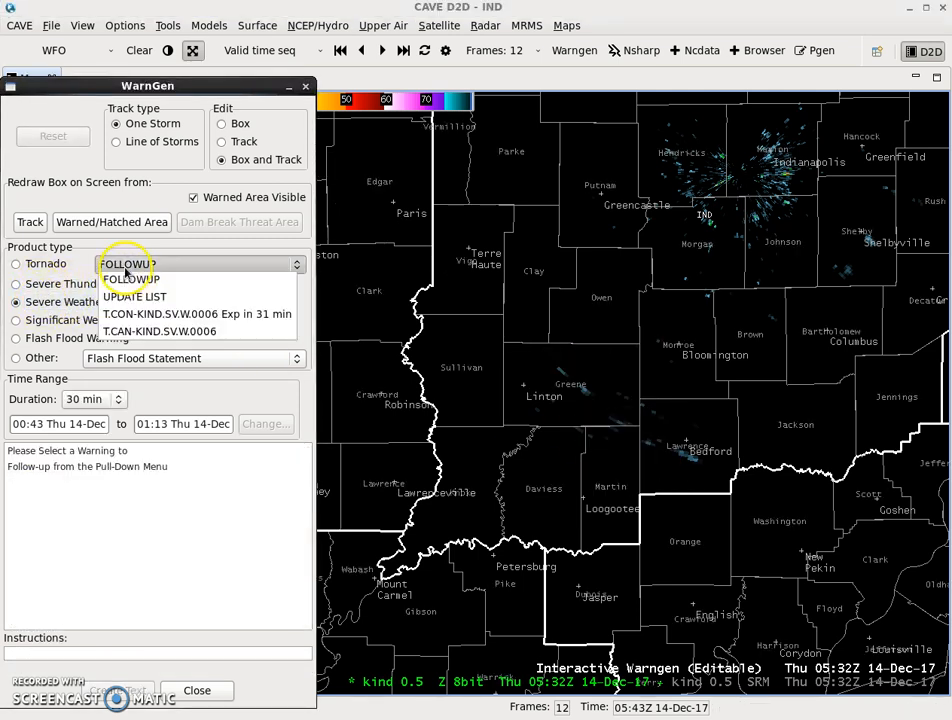
left_click(170, 316)
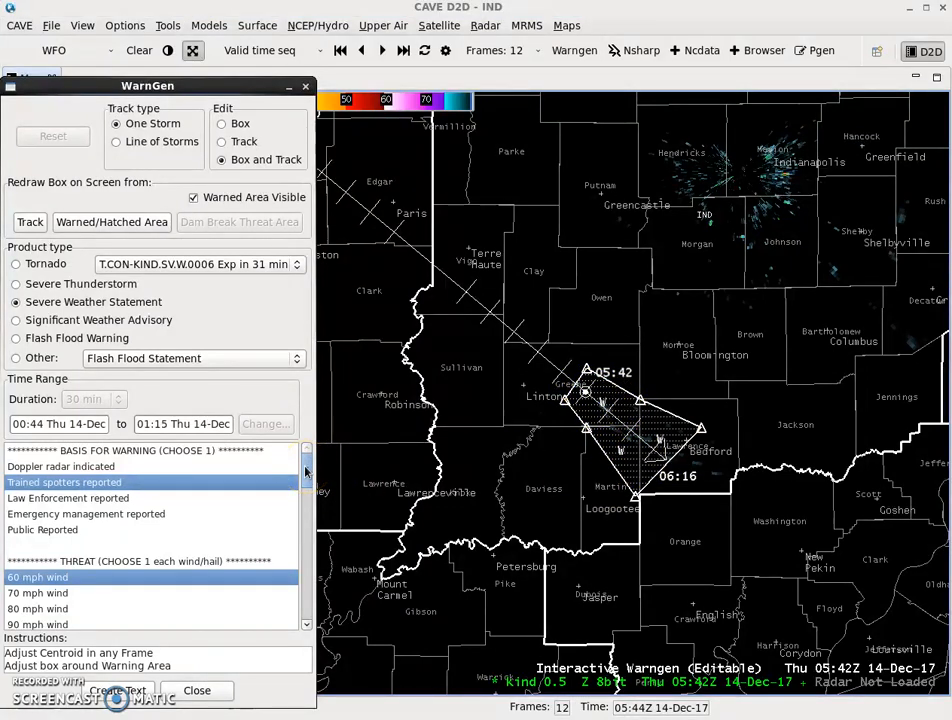
mouse_move(307, 471)
left_mouse_down()
mouse_move(305, 605)
mouse_move(316, 503)
mouse_move(312, 463)
mouse_move(304, 610)
mouse_move(307, 457)
left_mouse_up()
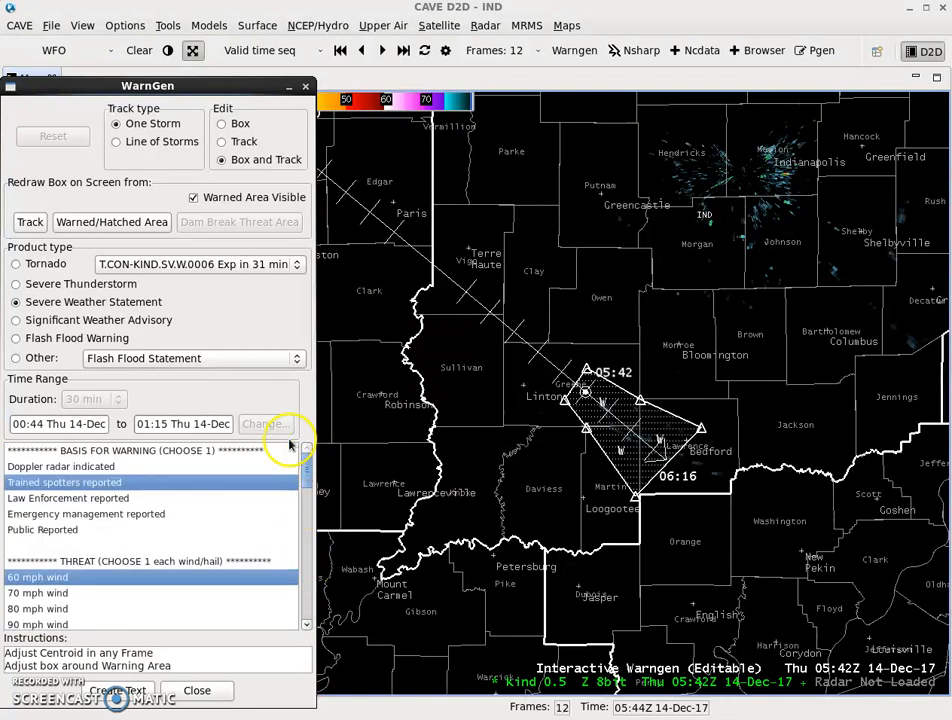
left_click(117, 691)
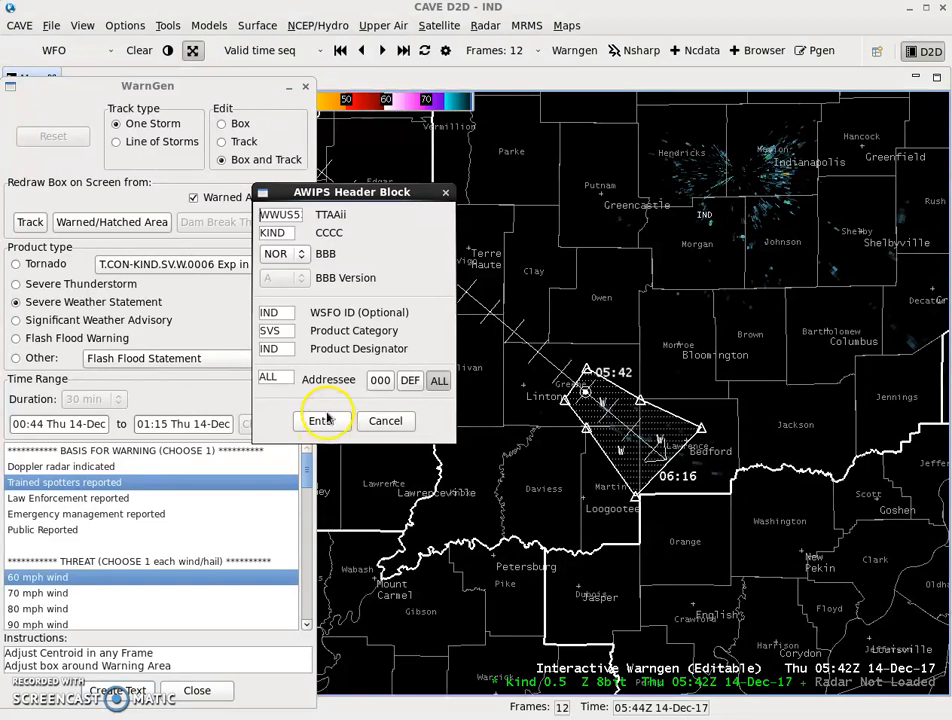
Step: Accept the statement header and replace the !NAME/INITIALS! line with the initial B
left_click(320, 421)
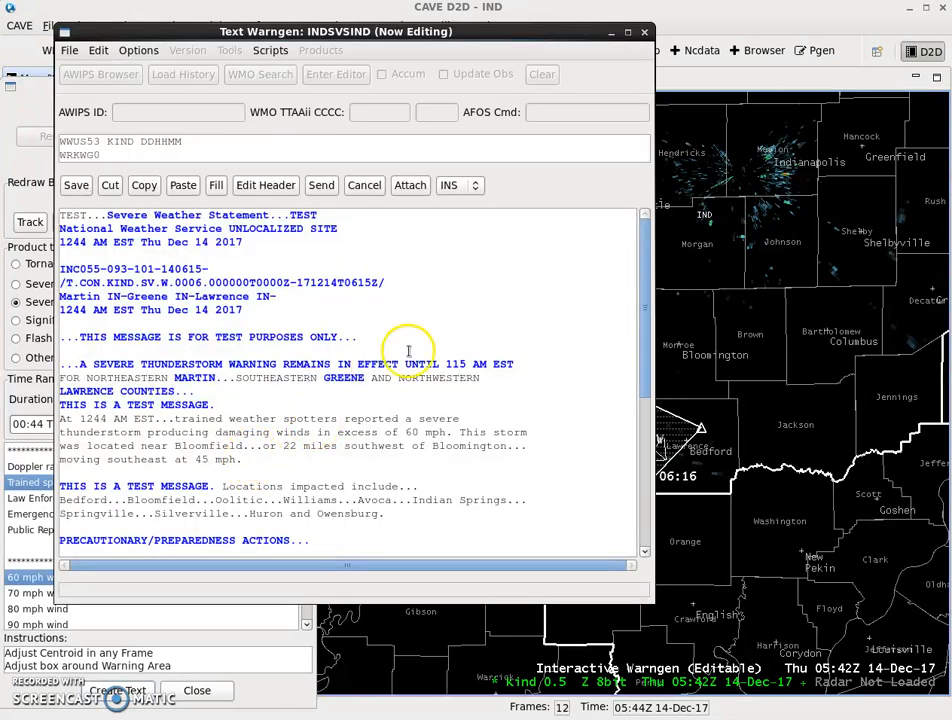
left_click_drag(648, 251, 633, 400)
left_click_drag(219, 553, 63, 565)
type("B57")
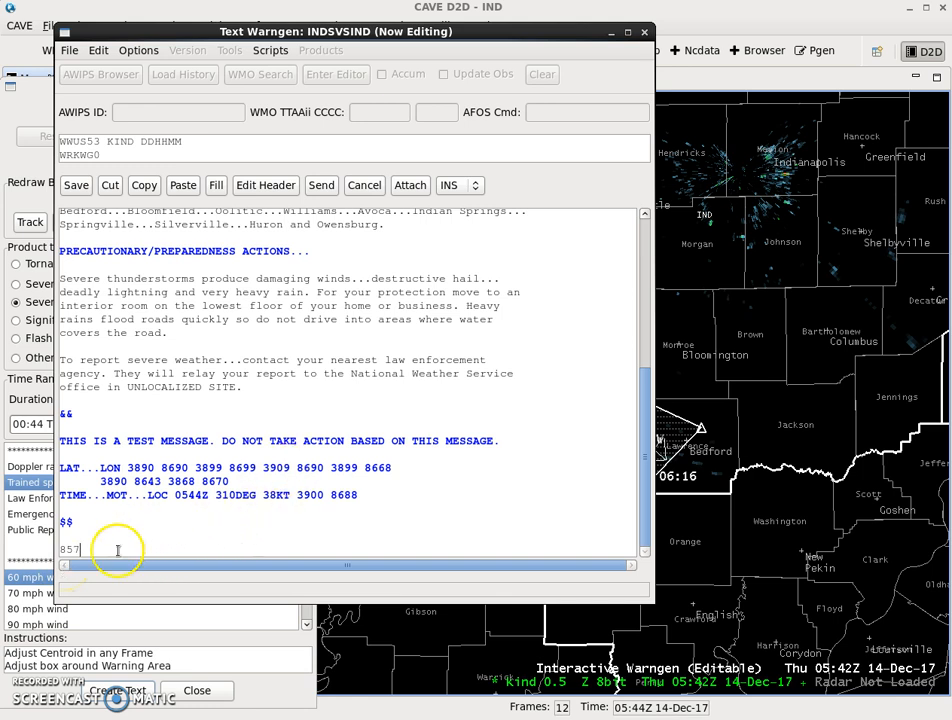
Step: Rework the signature lines at the end of the statement, retyping NAM
left_click_drag(121, 557, 37, 547)
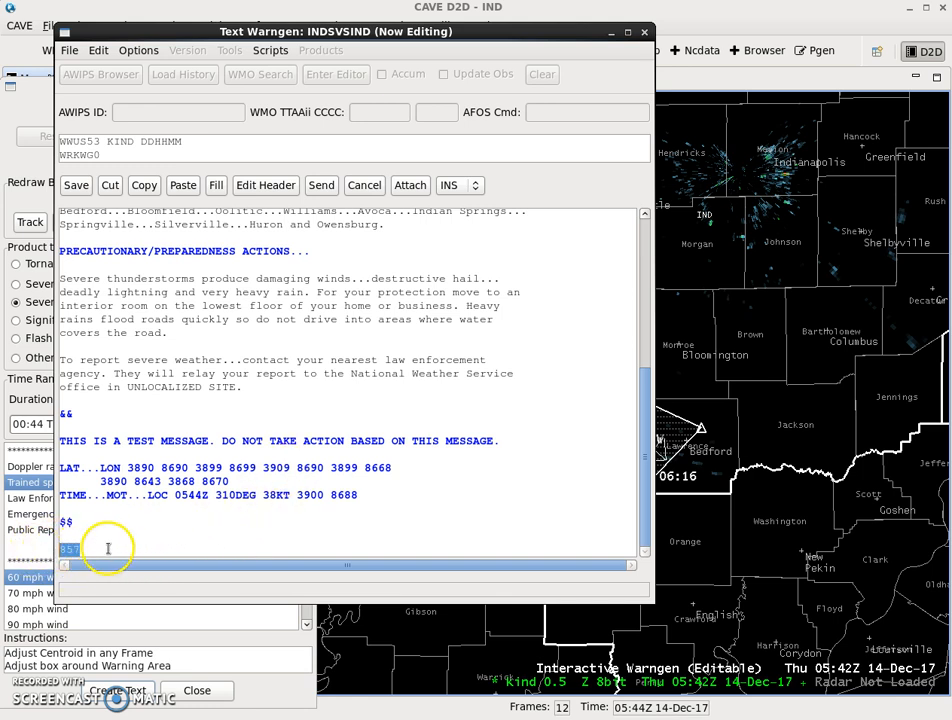
left_click(103, 53)
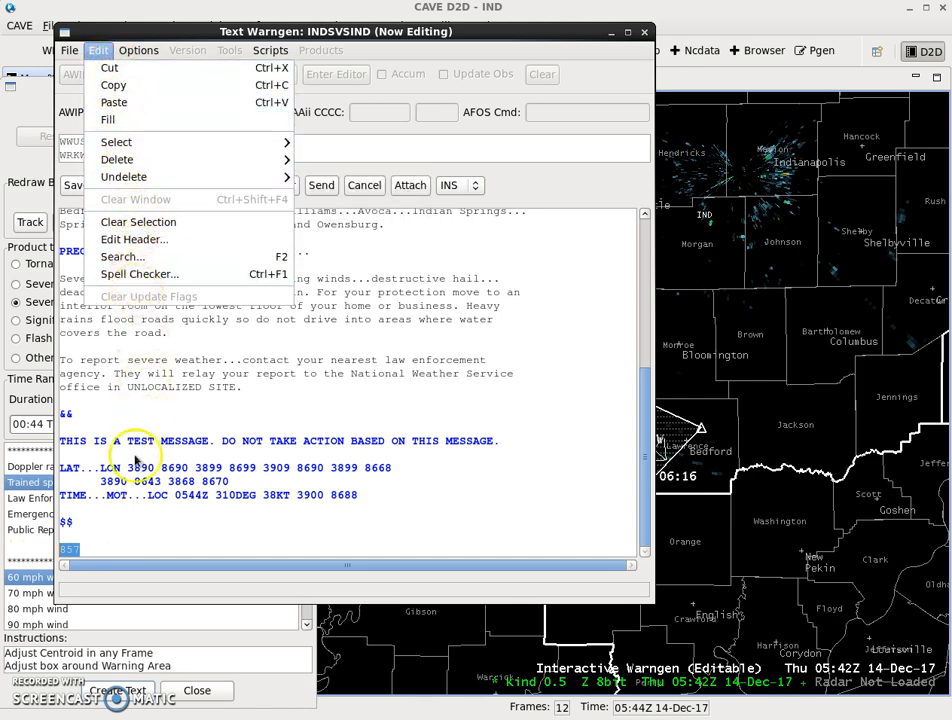
left_click(92, 551)
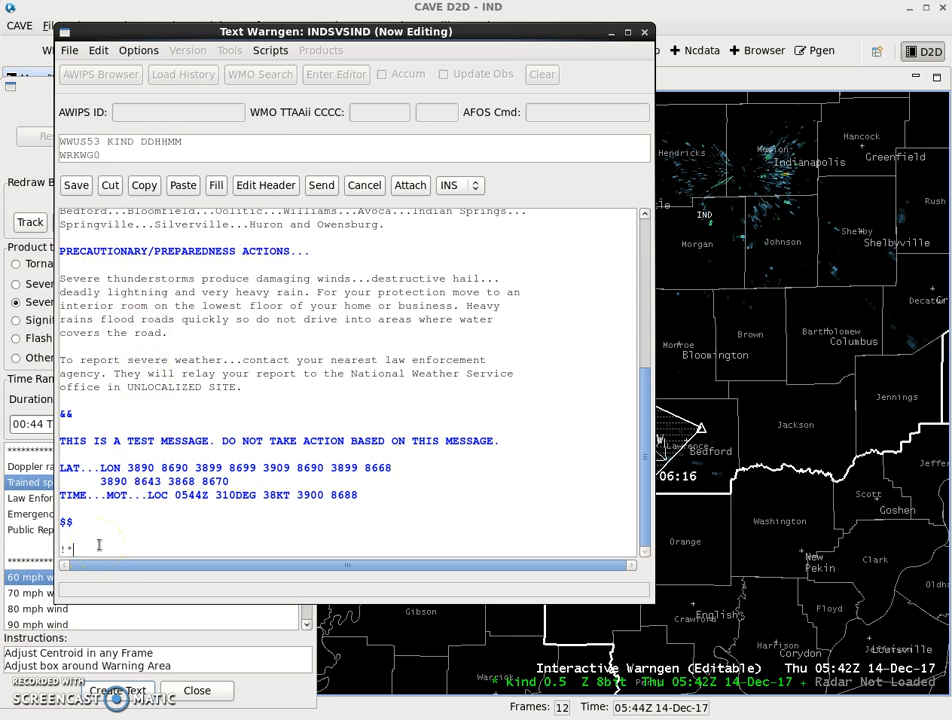
type("NAME/INITIALS**!")
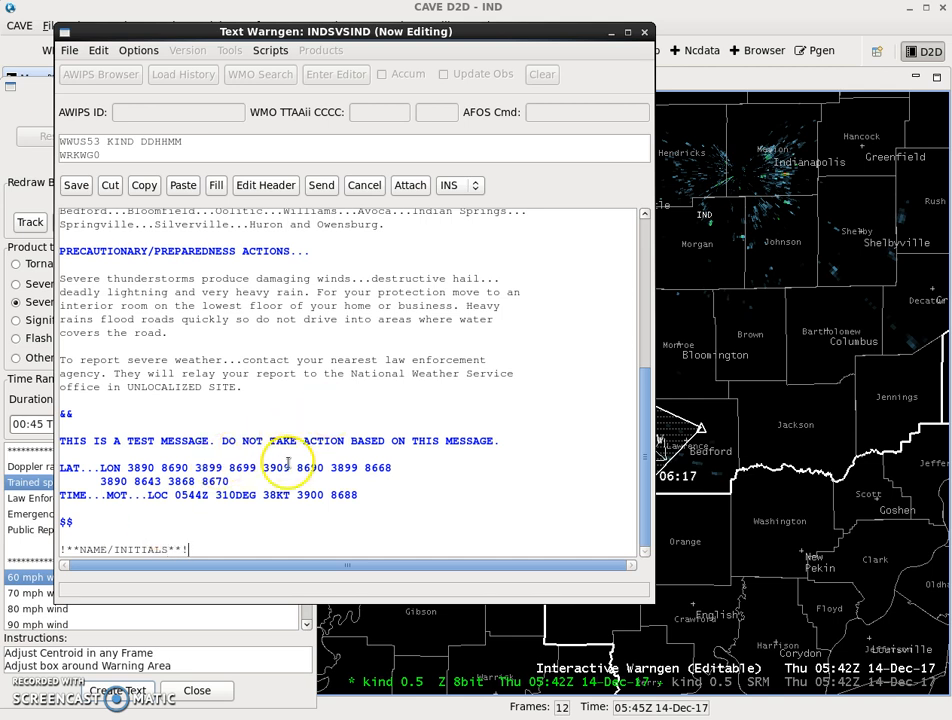
mouse_move(187, 548)
left_mouse_down()
mouse_move(17, 548)
mouse_move(189, 551)
left_mouse_up()
scroll(205, 545, "up", 4)
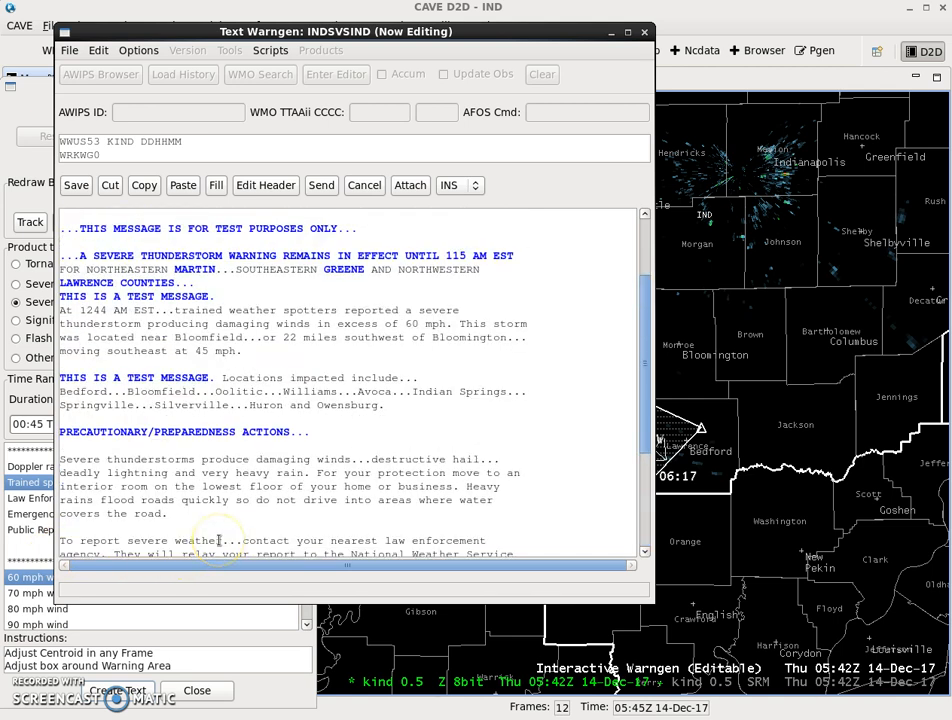
scroll(218, 540, "up", 2)
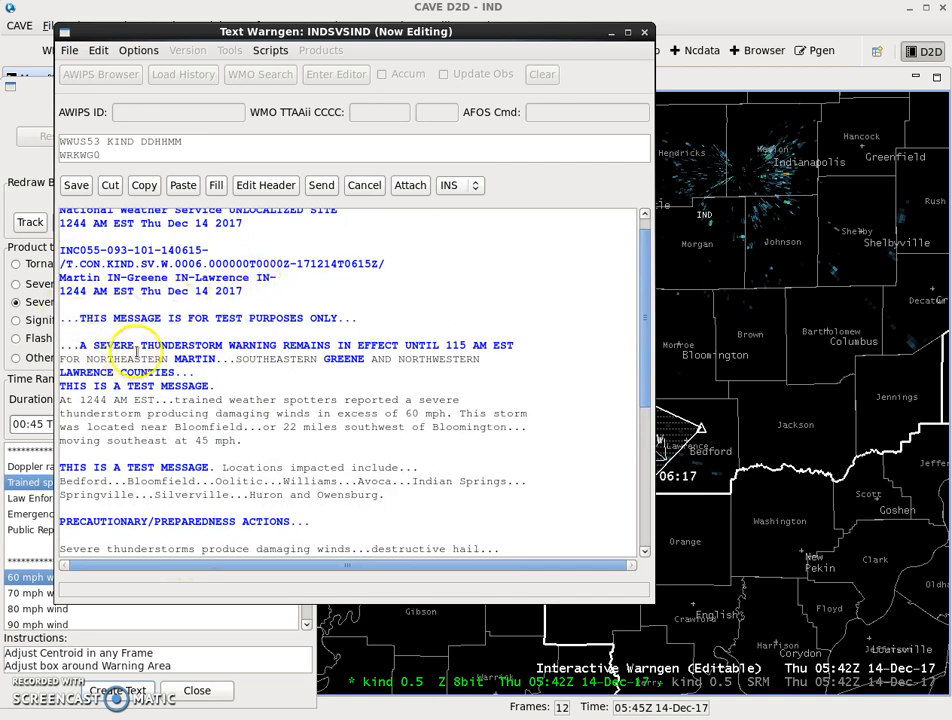
scroll(240, 375, "down", 1)
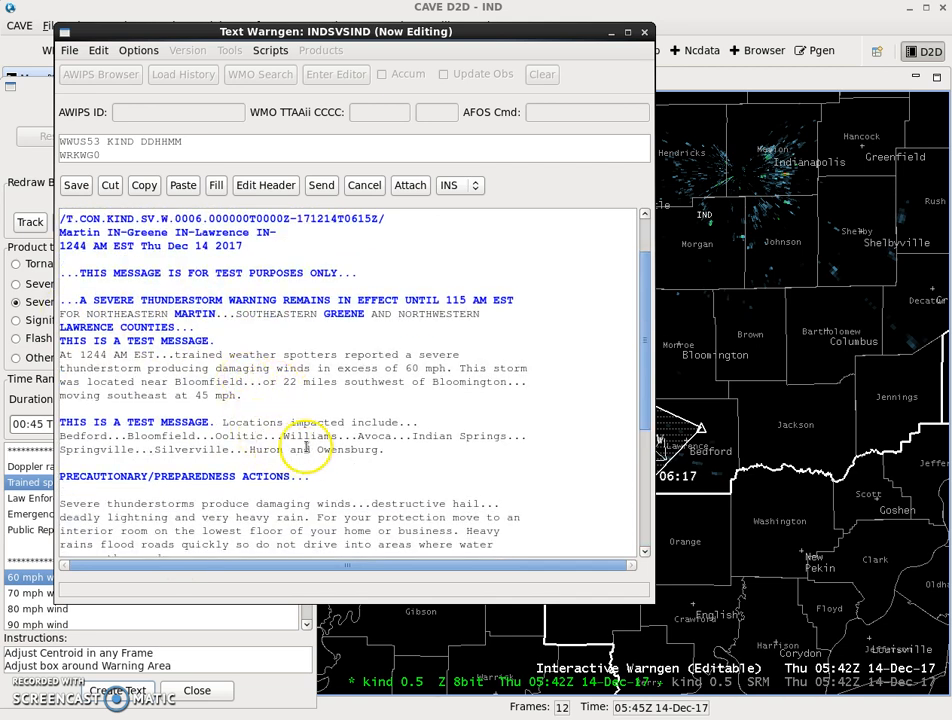
scroll(305, 447, "down", 5)
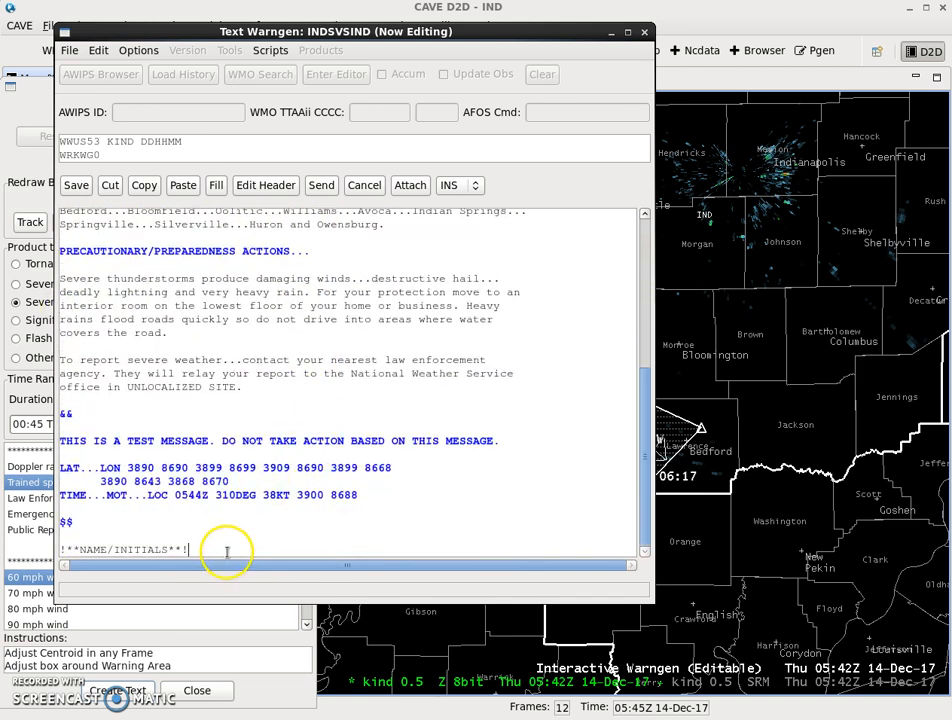
Step: Fix the flagged placeholder with initial B and issue the continuation statement
left_click(322, 185)
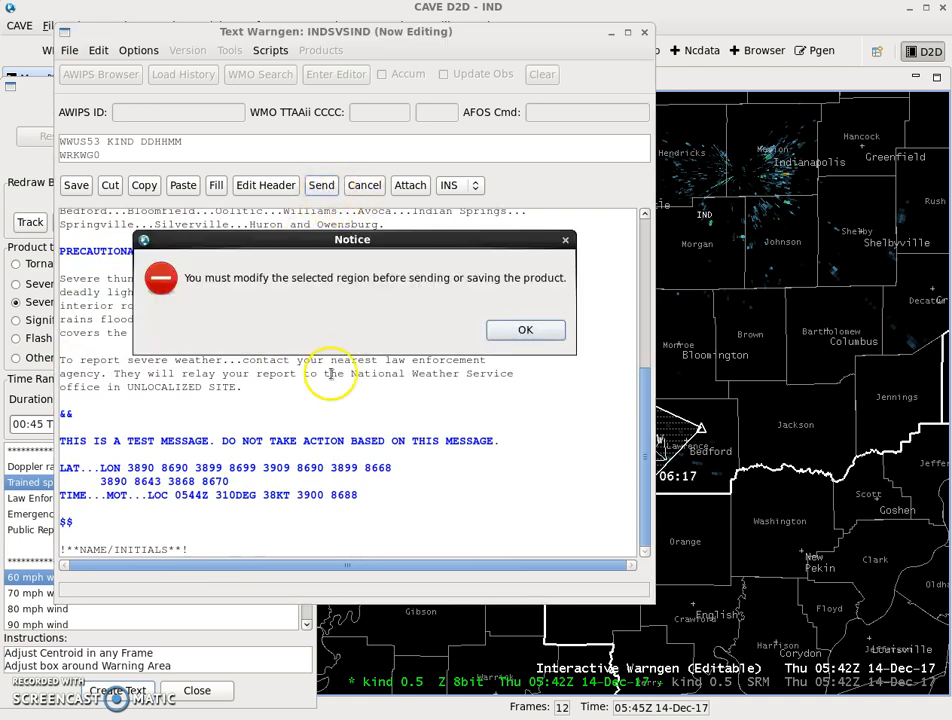
left_click(526, 331)
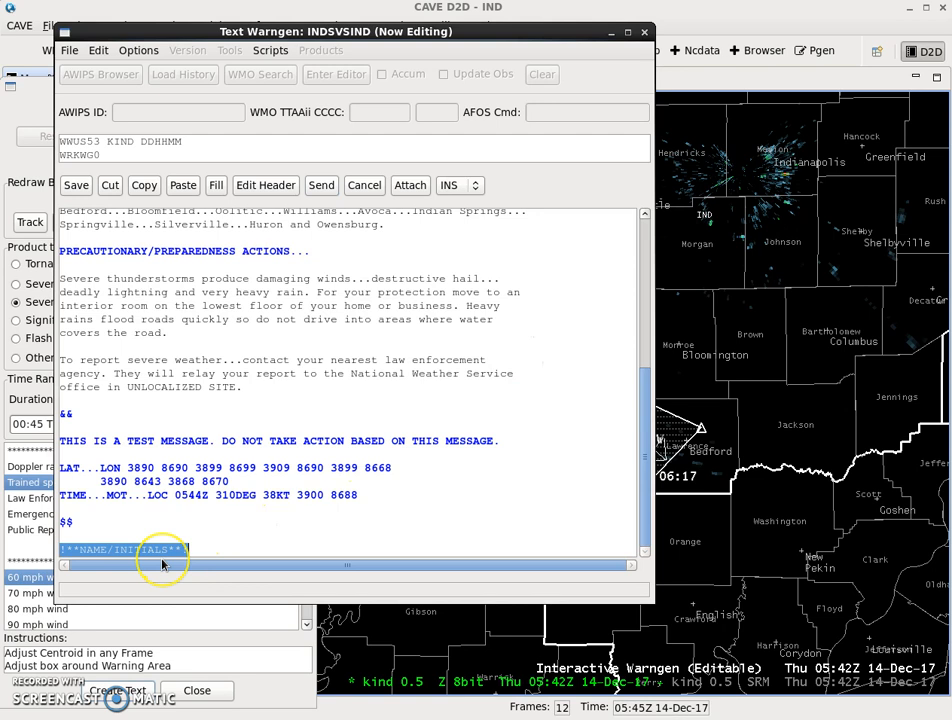
type("B")
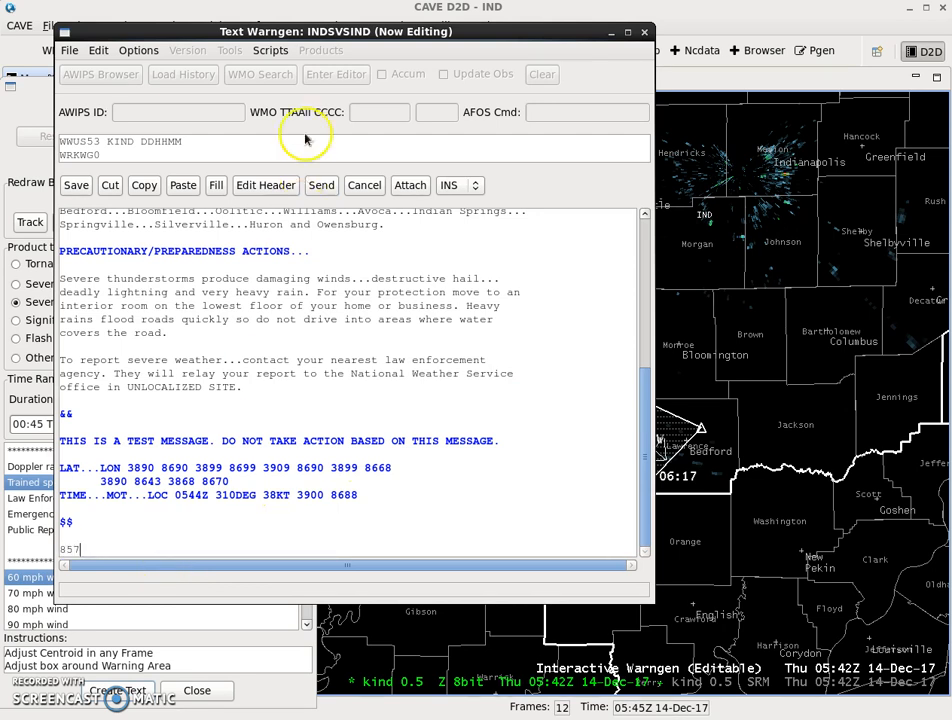
left_click(324, 188)
left_click(288, 455)
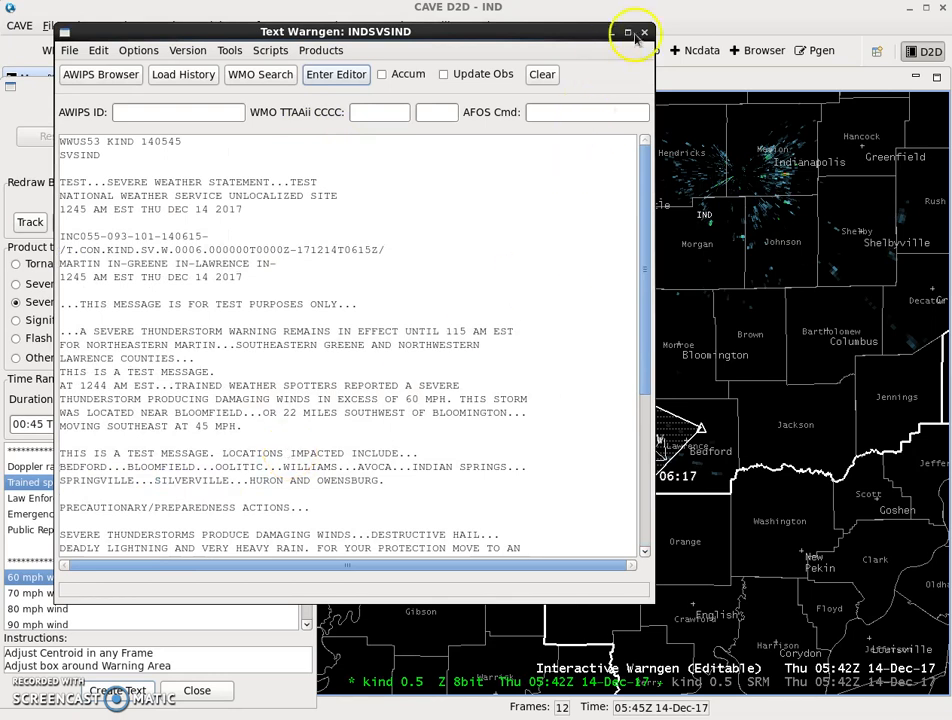
Step: Generate cancellation T.CAN-KIND.SV.W.0006 citing storm weakened and the law enforcement report remark
left_click(646, 33)
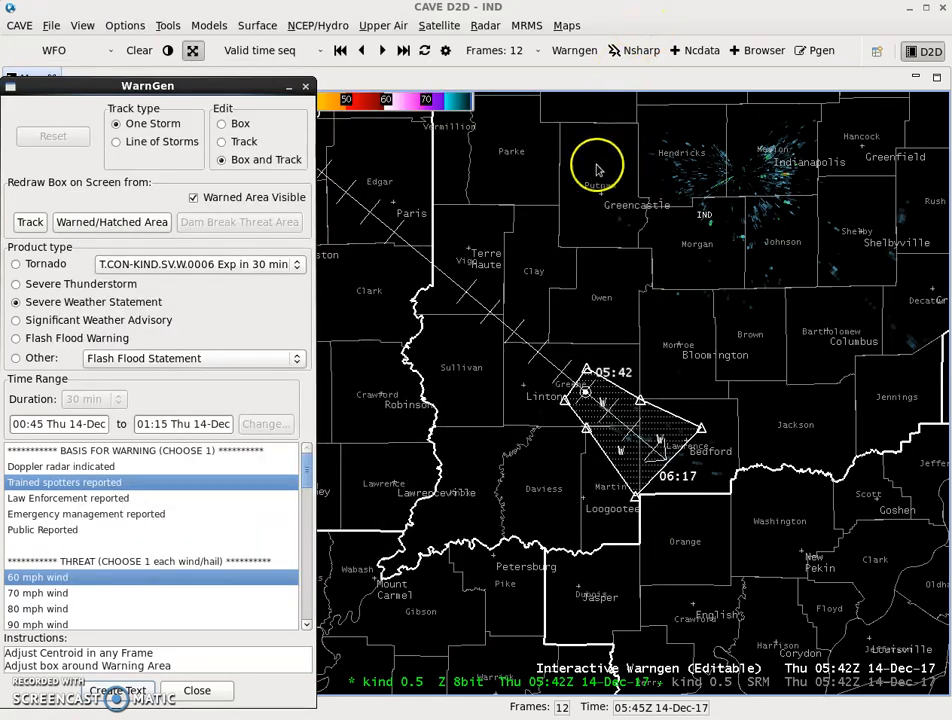
left_click(268, 265)
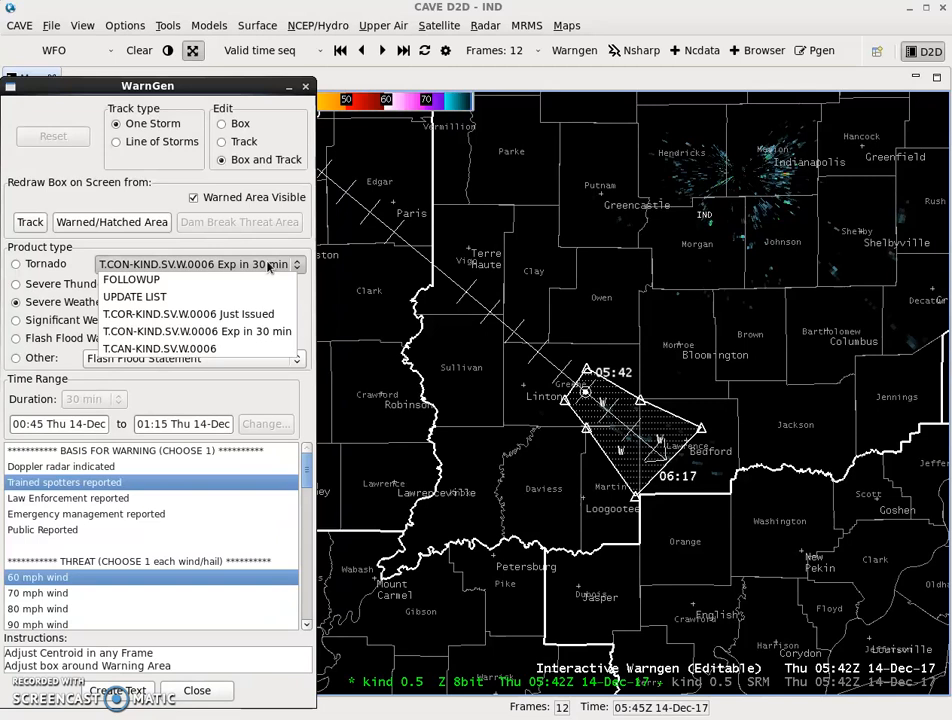
left_click(226, 349)
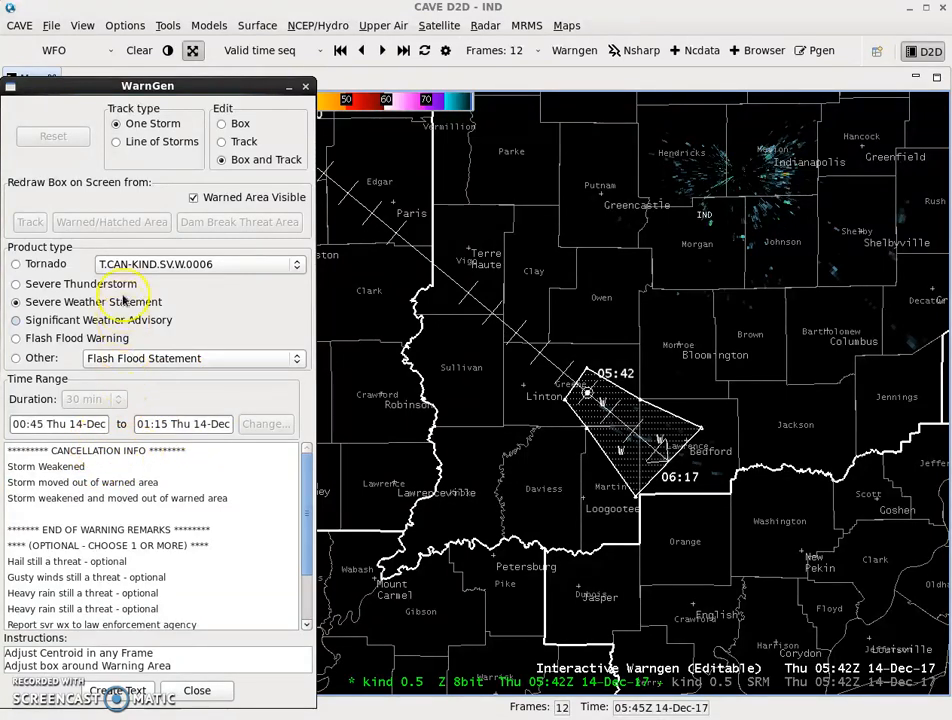
left_click(106, 498)
left_click_drag(307, 493, 302, 535)
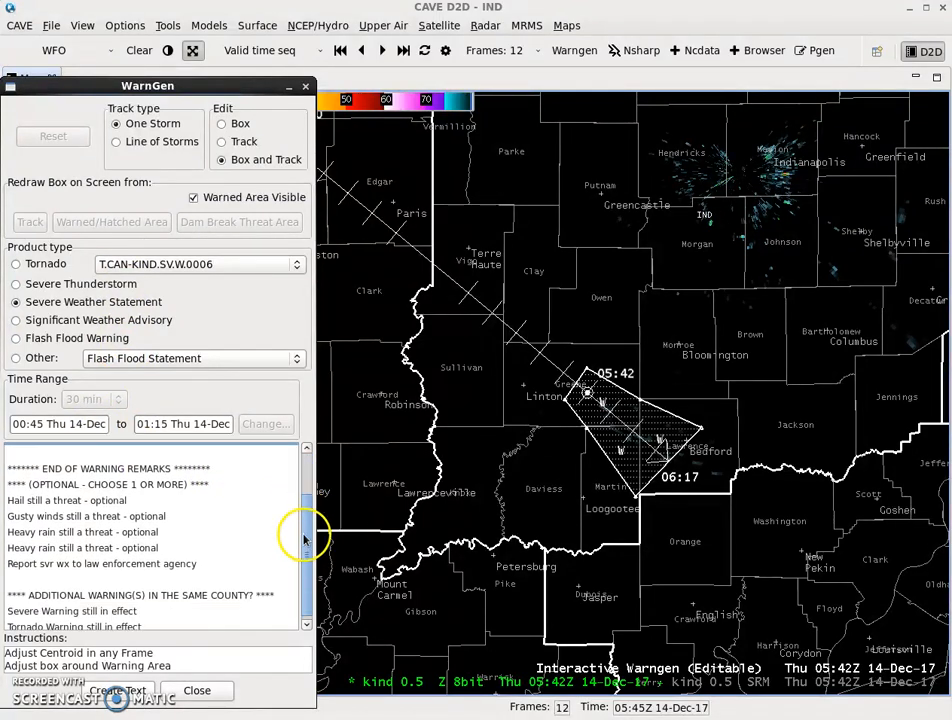
left_click(186, 560)
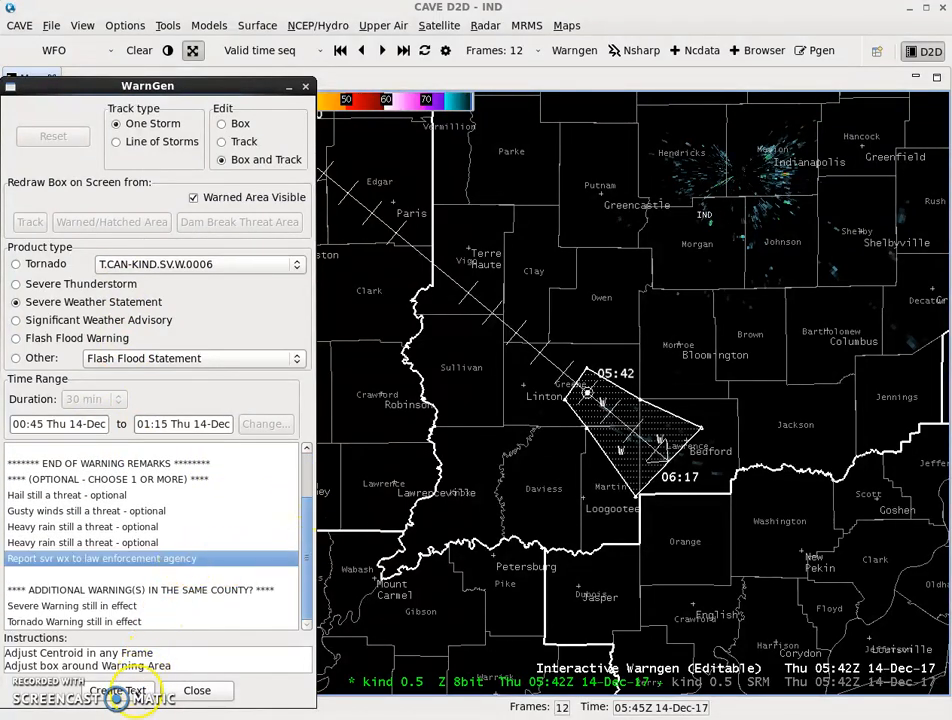
left_click(132, 690)
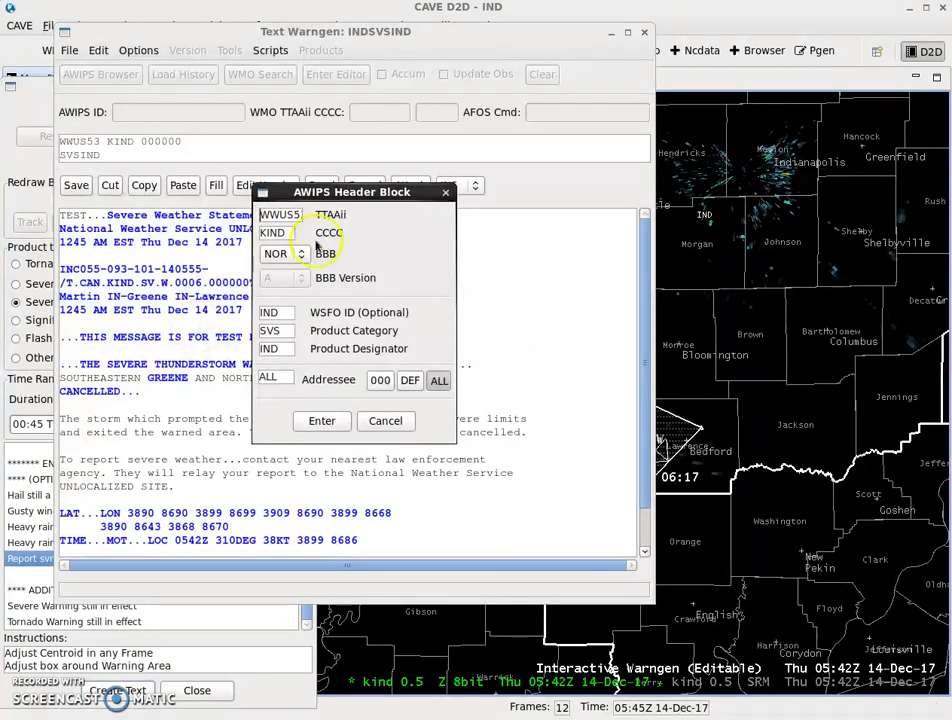
Step: Accept the cancellation header and replace the !NAME/INITIALS! placeholder with 857
left_click(322, 420)
scroll(636, 273, "down", 2)
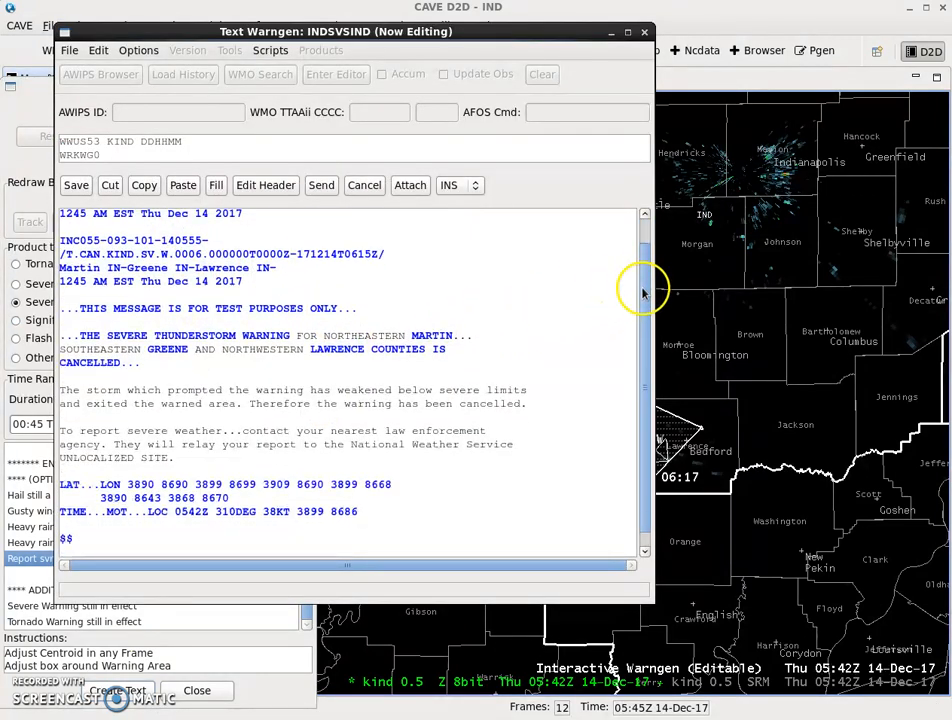
left_click_drag(189, 550, 62, 549)
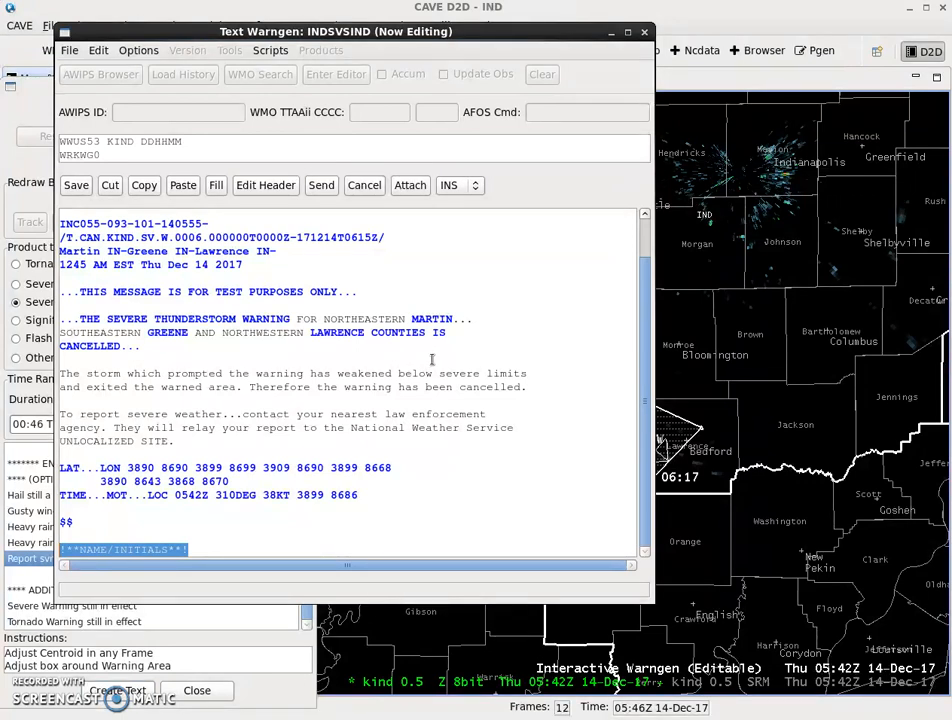
key("BackSpace")
type("857")
Step: Issue the cancellation statement and close the Text Warngen window
left_click(322, 186)
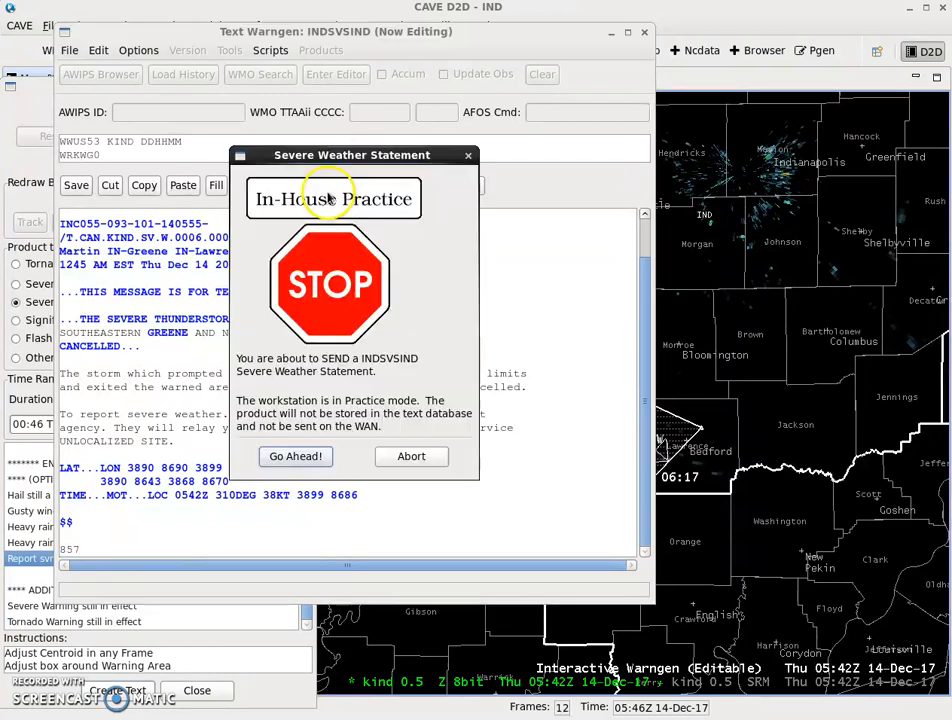
left_click(297, 455)
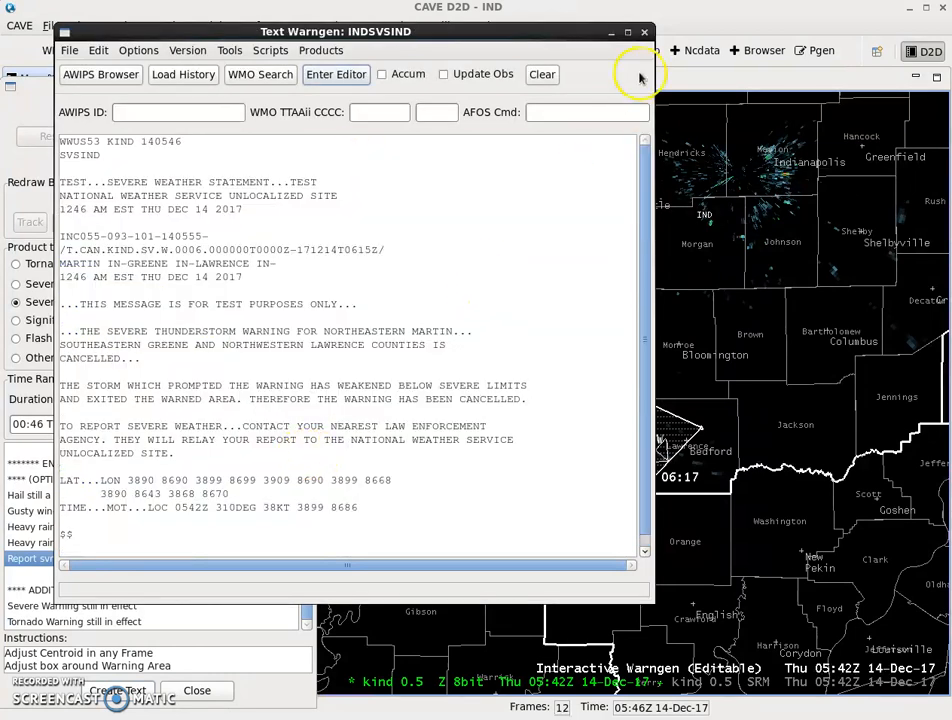
left_click(644, 32)
left_click(193, 270)
Step: Select Severe Thunderstorm and reset WarnGen to clear the old polygon and track
left_click(191, 271)
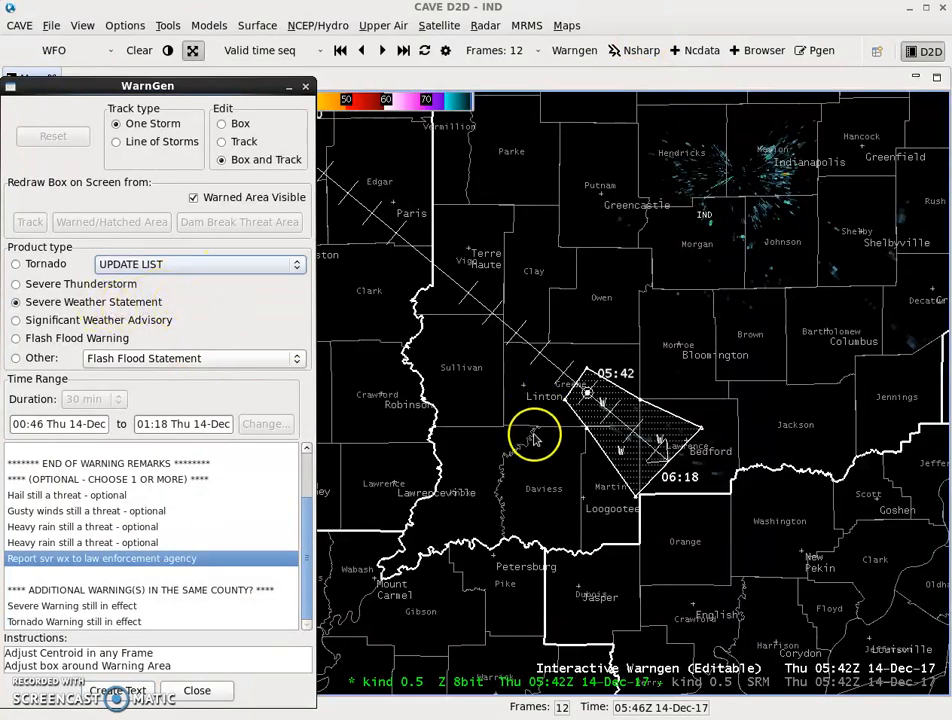
left_click(115, 285)
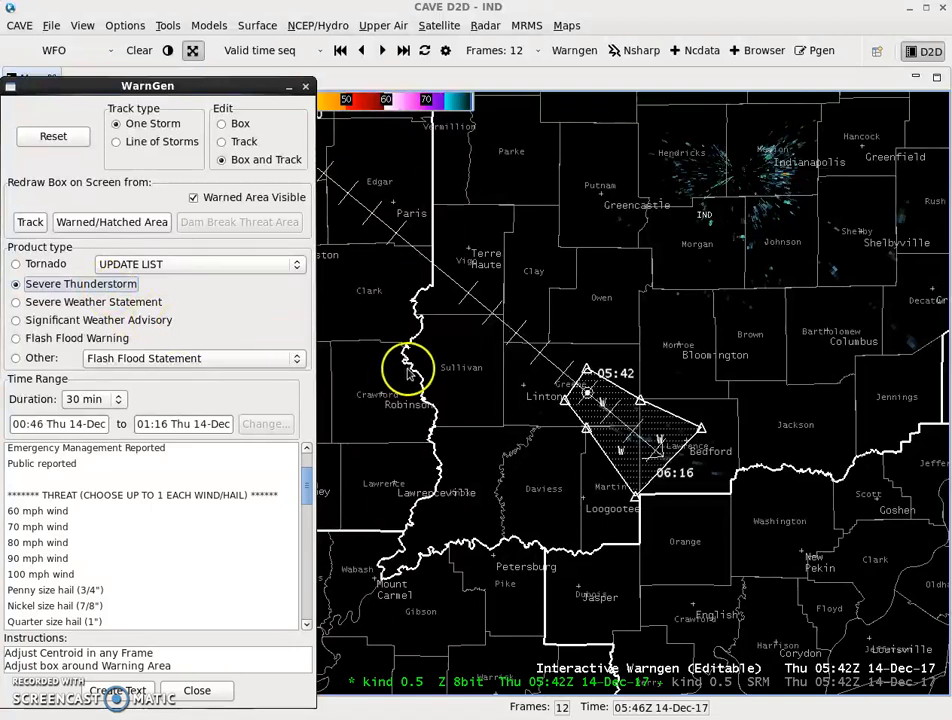
left_click(50, 140)
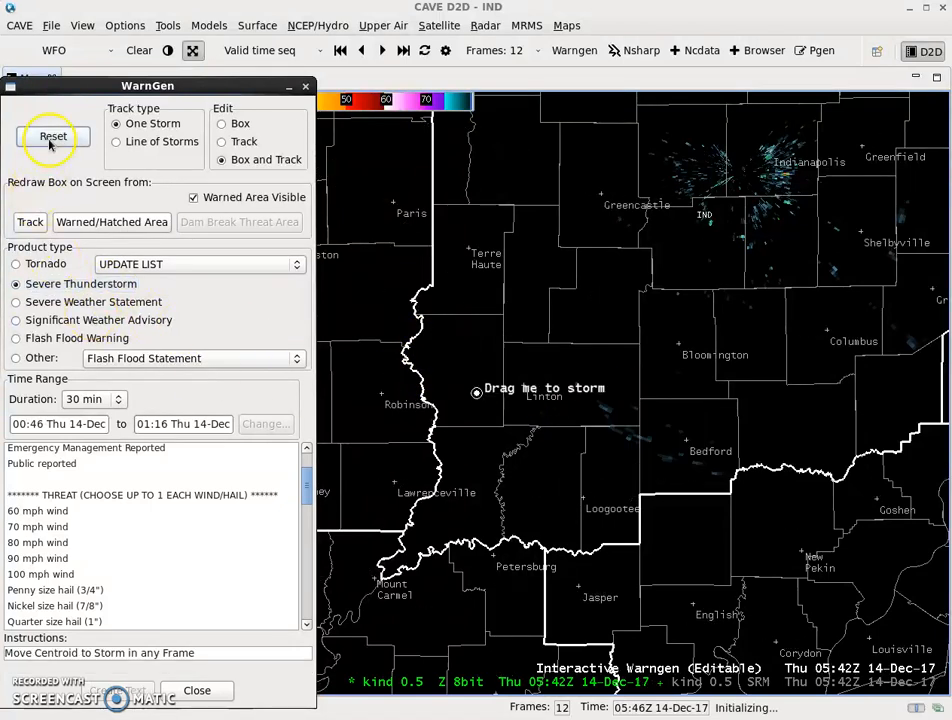